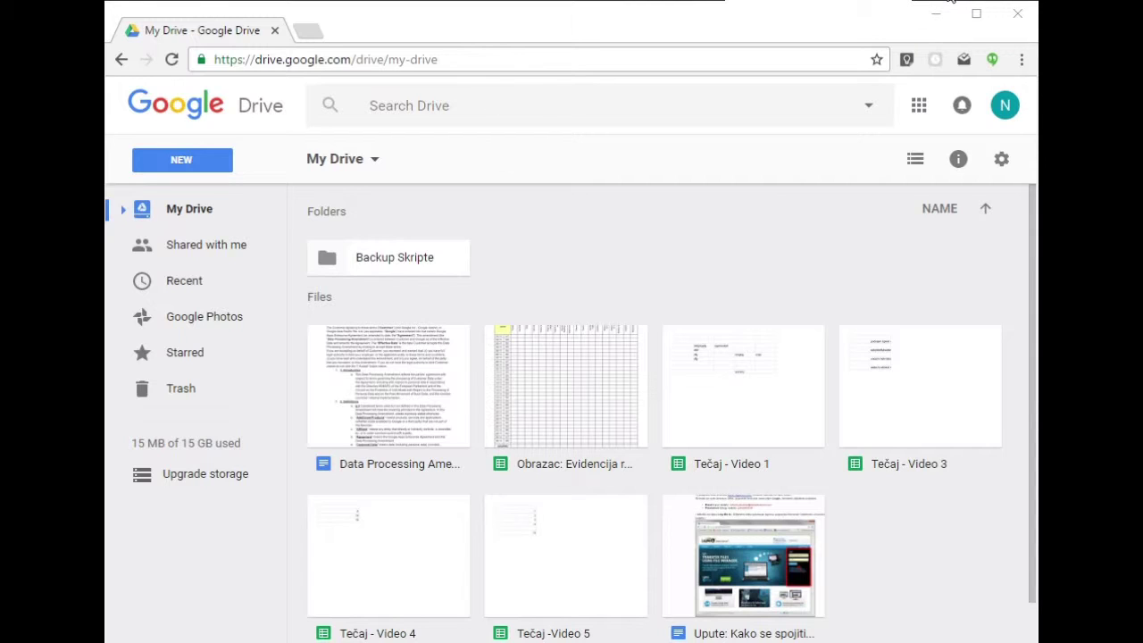
- Search Drive for 'Tečaj' and open the Tečaj -Video 5 spreadsheet
left_click_drag(255, 113, 209, 147)
left_click_drag(245, 98, 311, 91)
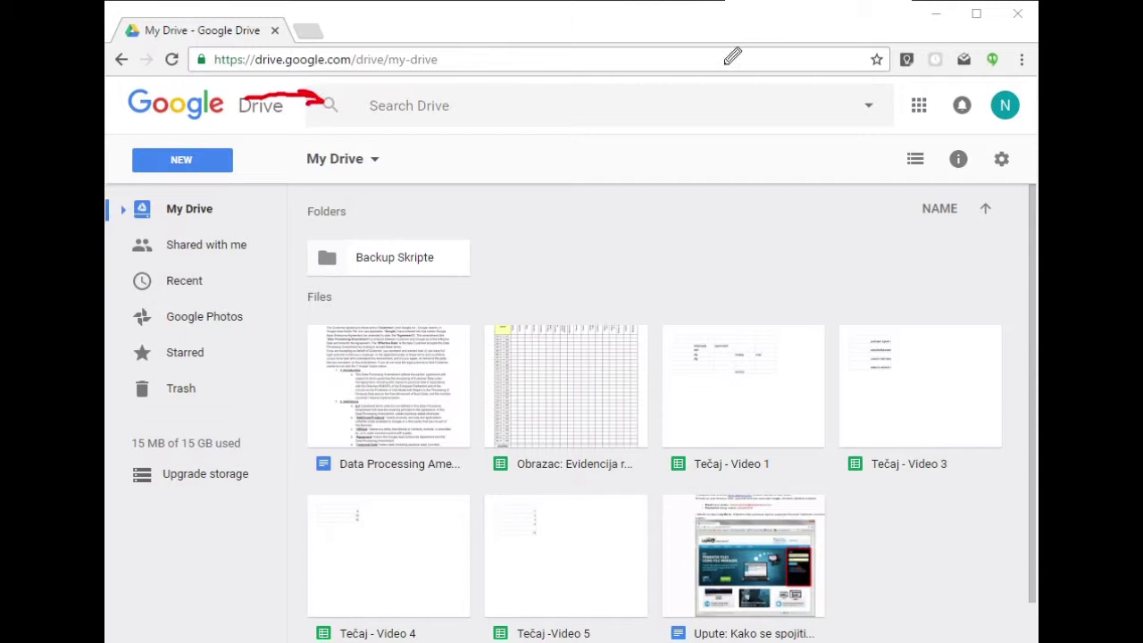
left_click(439, 108)
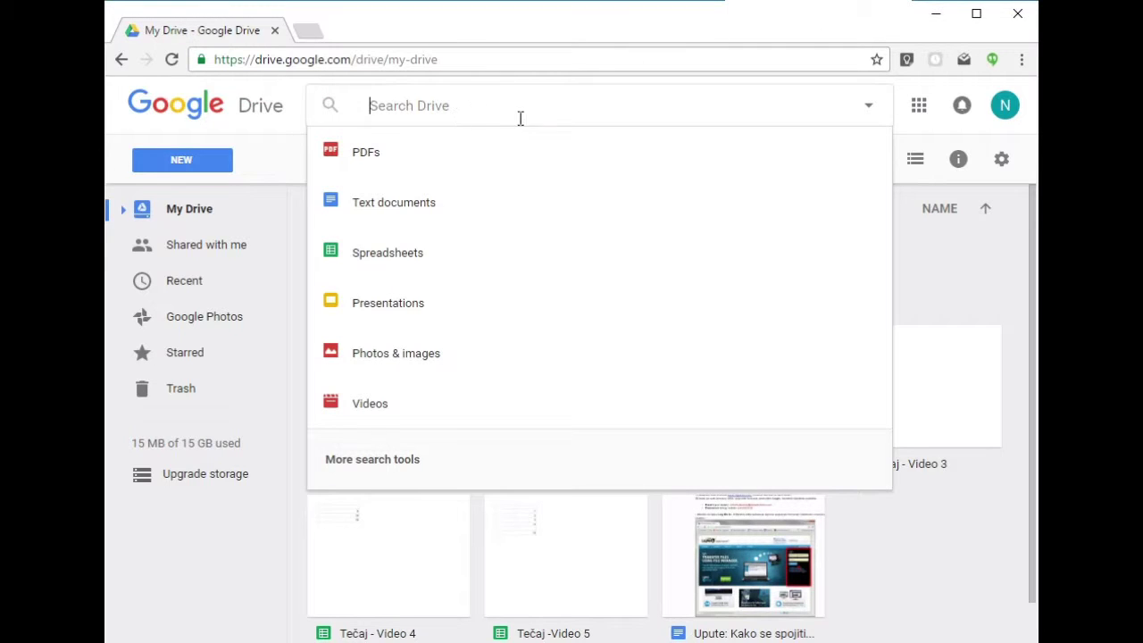
type("Tečaj")
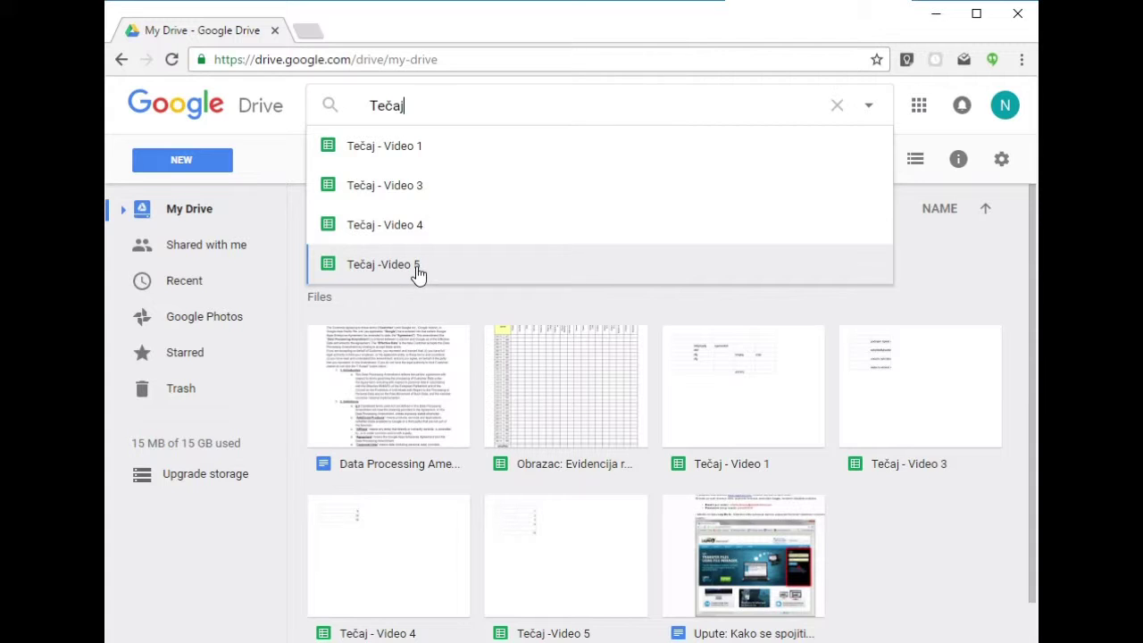
left_click(416, 266)
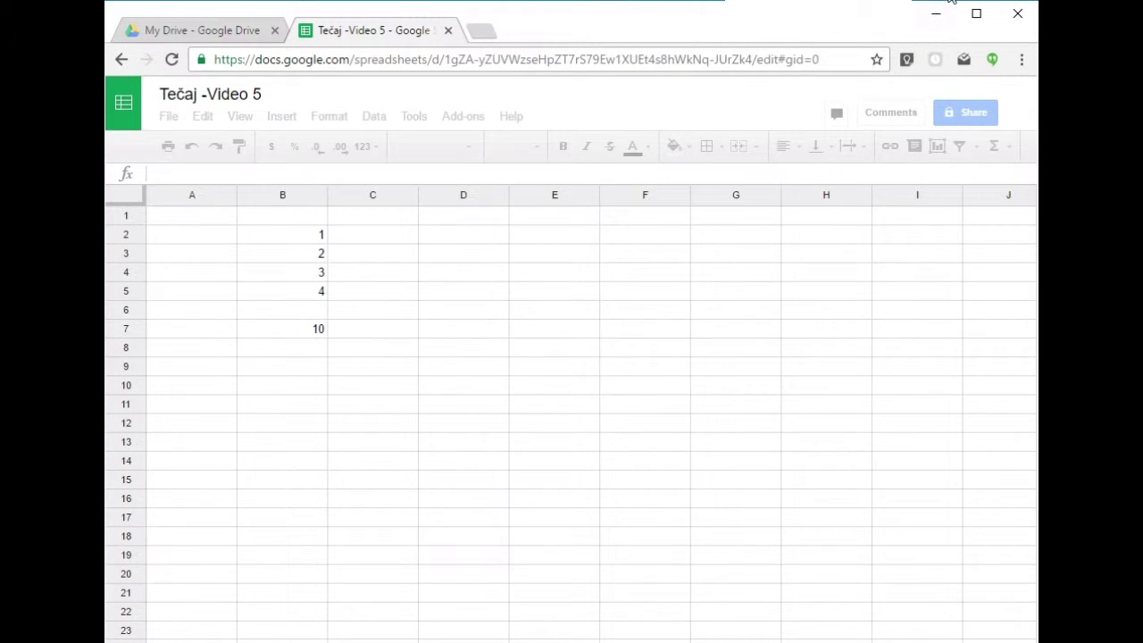
left_click_drag(568, 93, 601, 130)
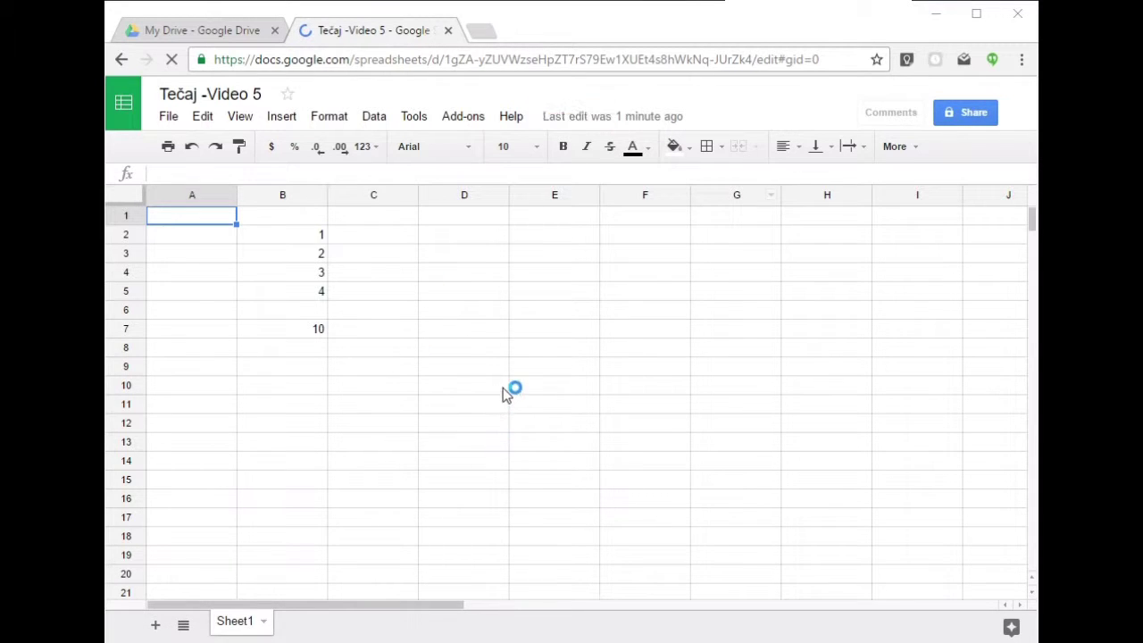
left_click(362, 334)
left_click(314, 236)
left_click(308, 256)
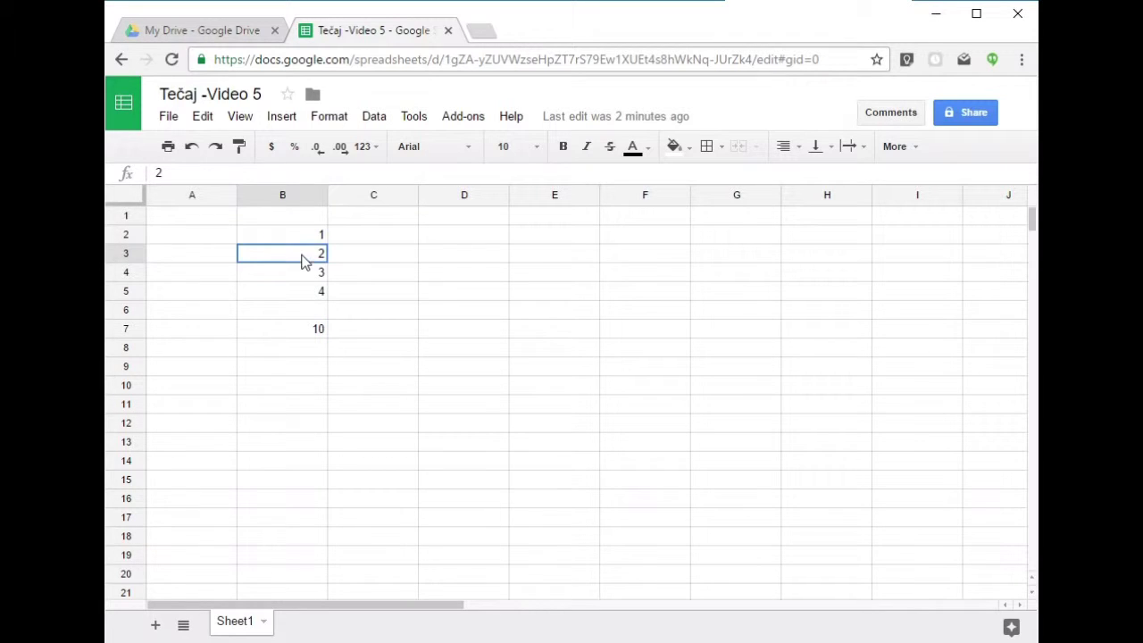
left_click(303, 275)
left_click(304, 295)
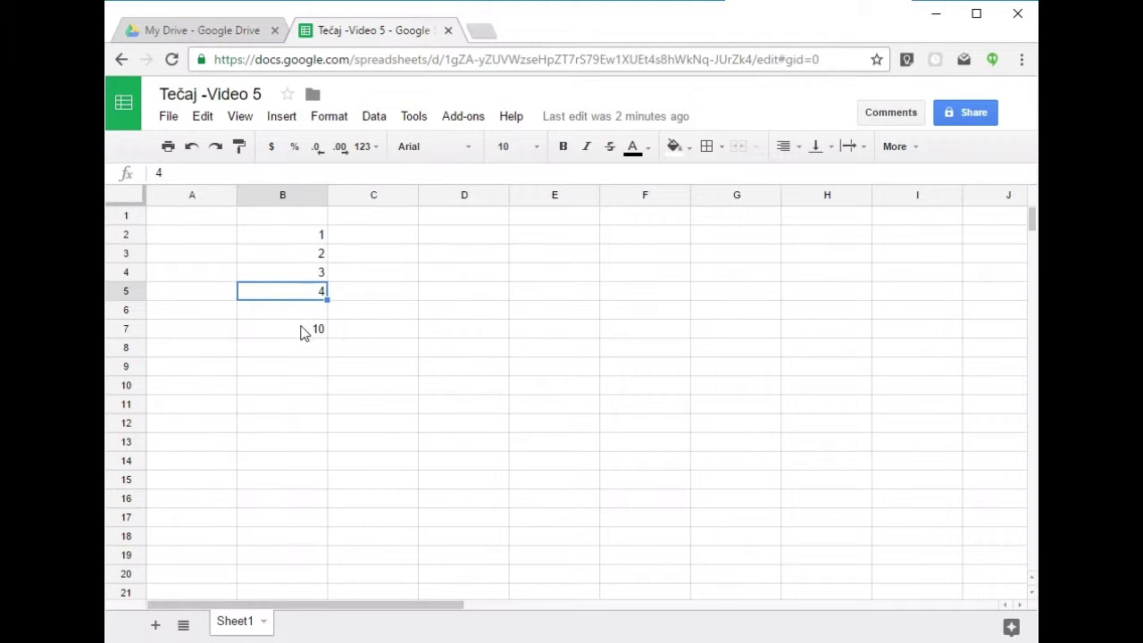
left_click(304, 328)
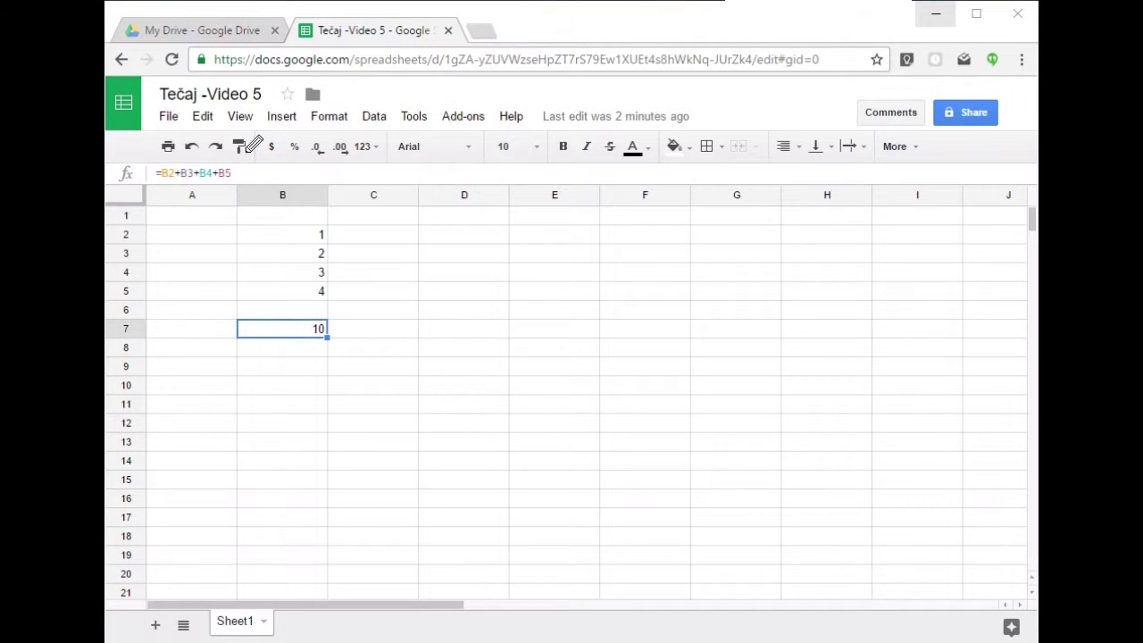
left_click_drag(149, 152, 106, 144)
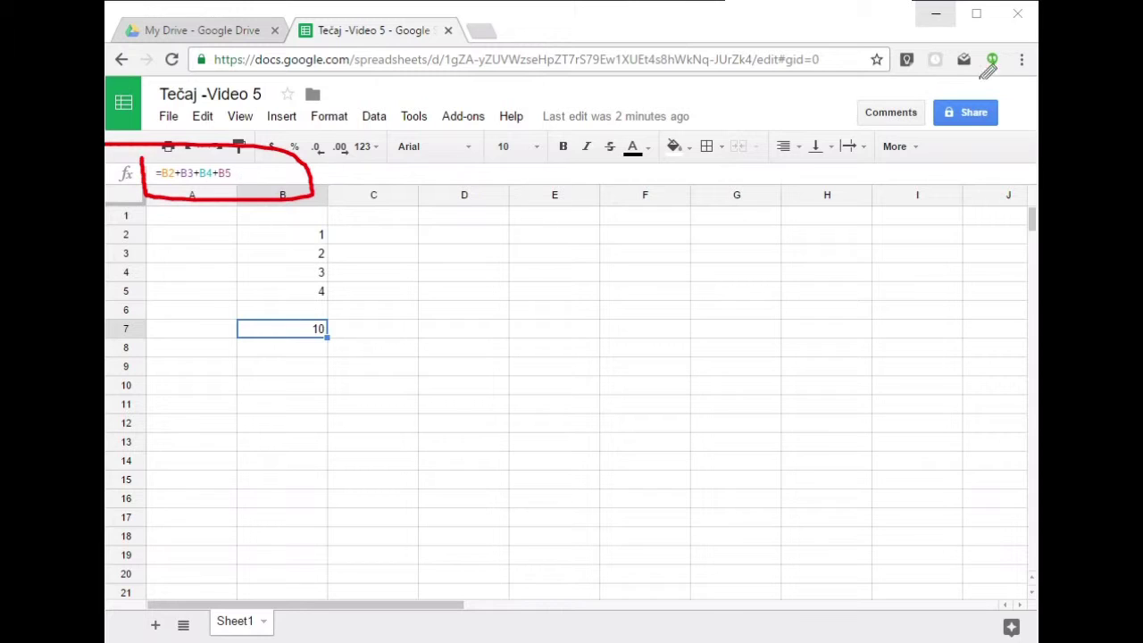
left_click(321, 367)
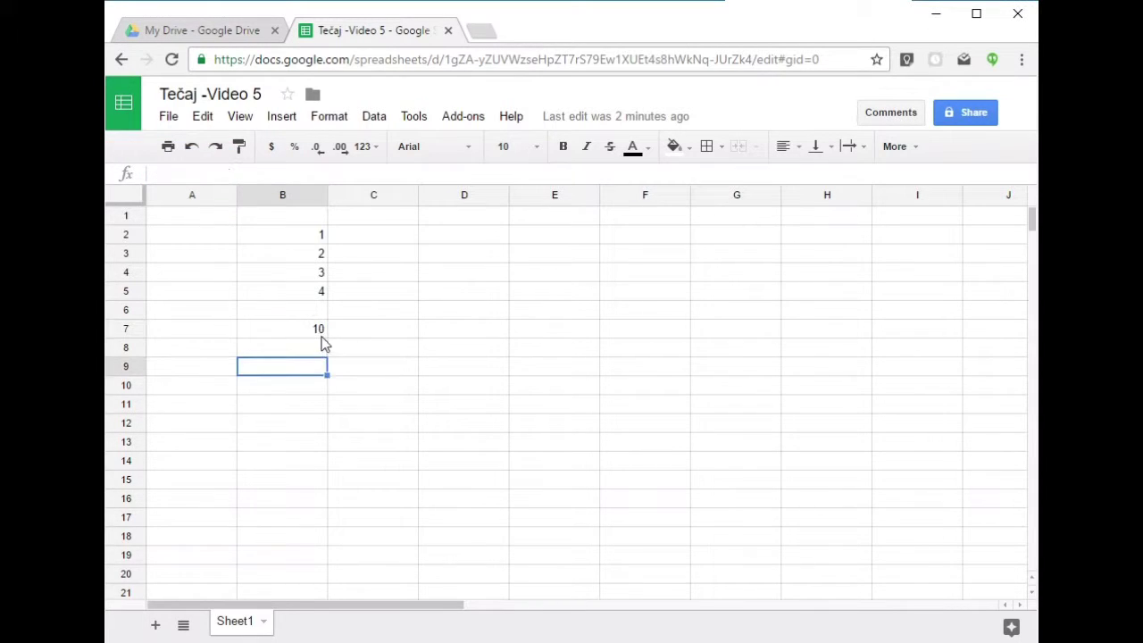
left_click(312, 332)
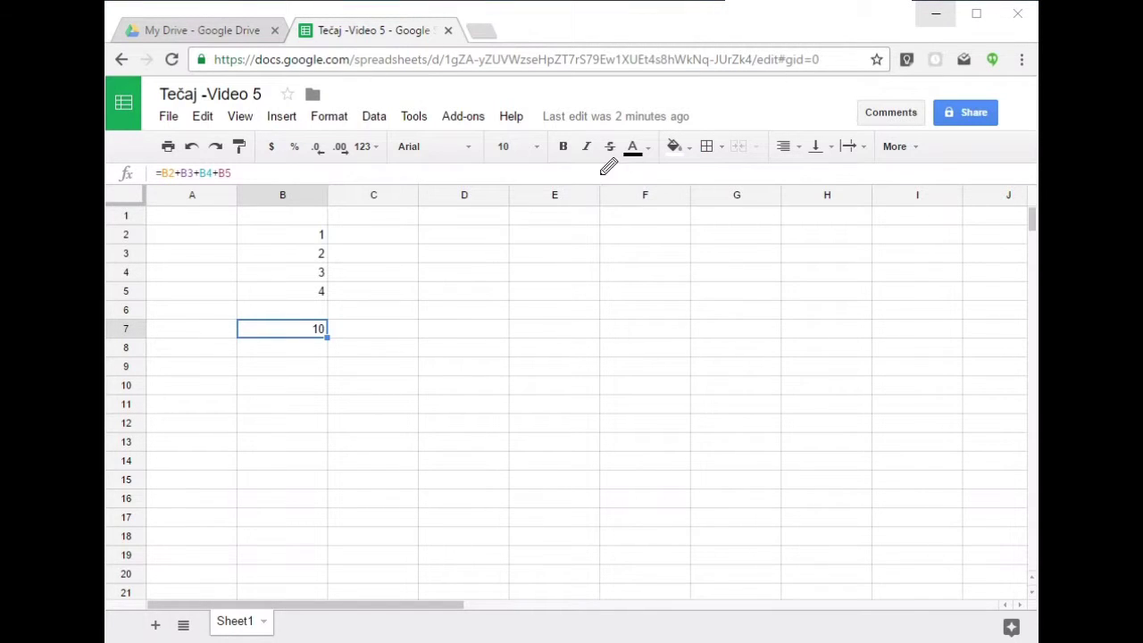
left_click_drag(661, 129, 680, 125)
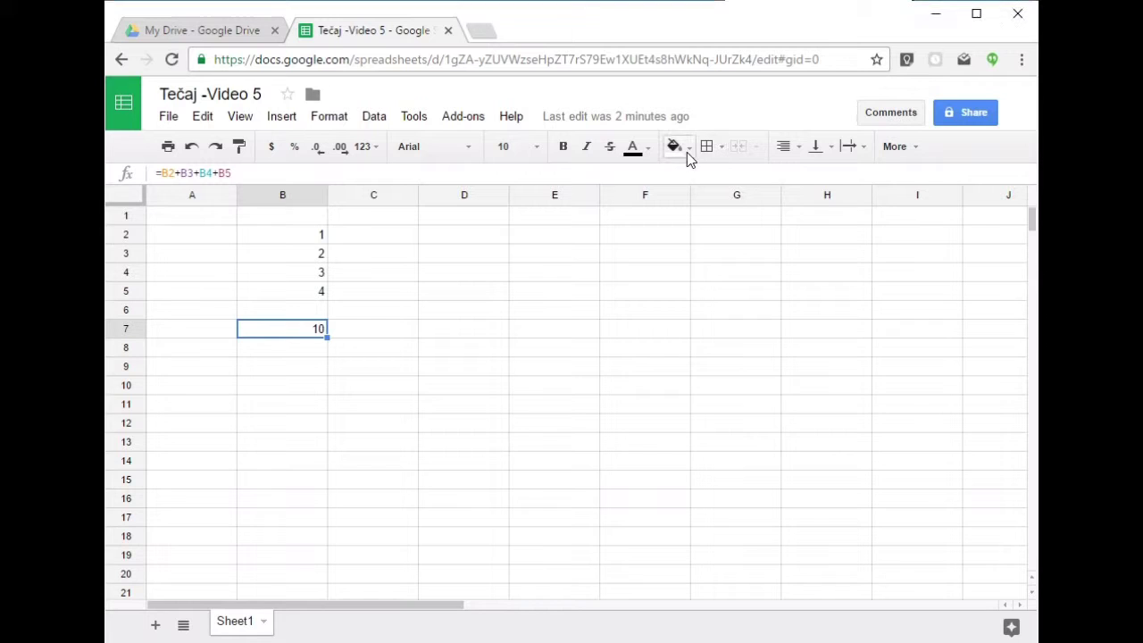
- Fill the total cell B7 yellow and enter the label 'Suma' in A7
left_click(684, 148)
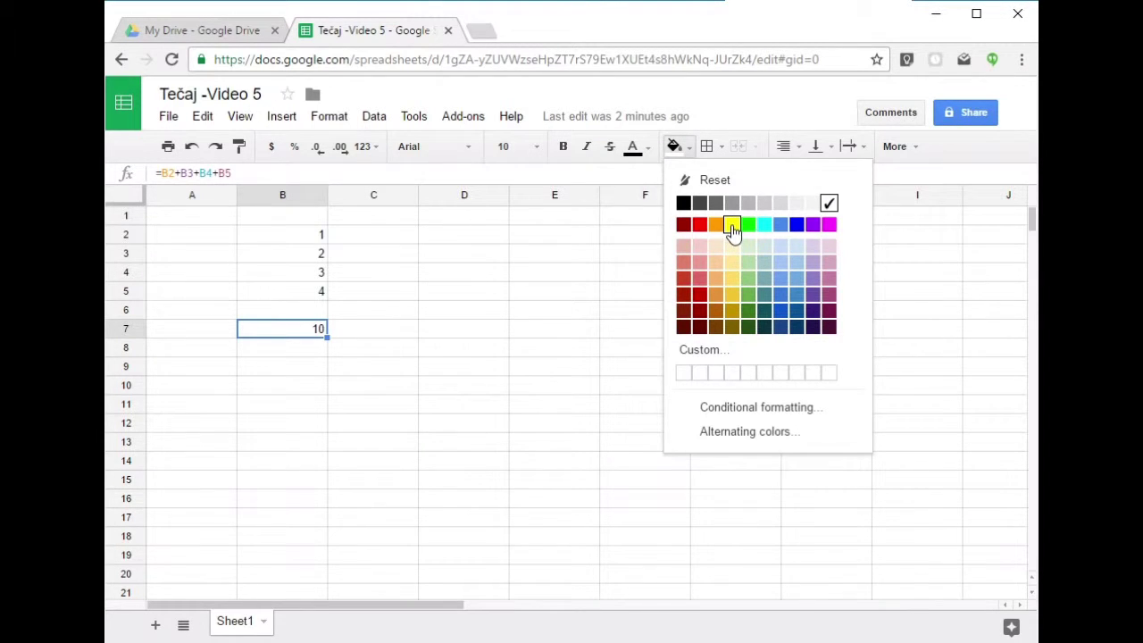
left_click(732, 225)
left_click(202, 332)
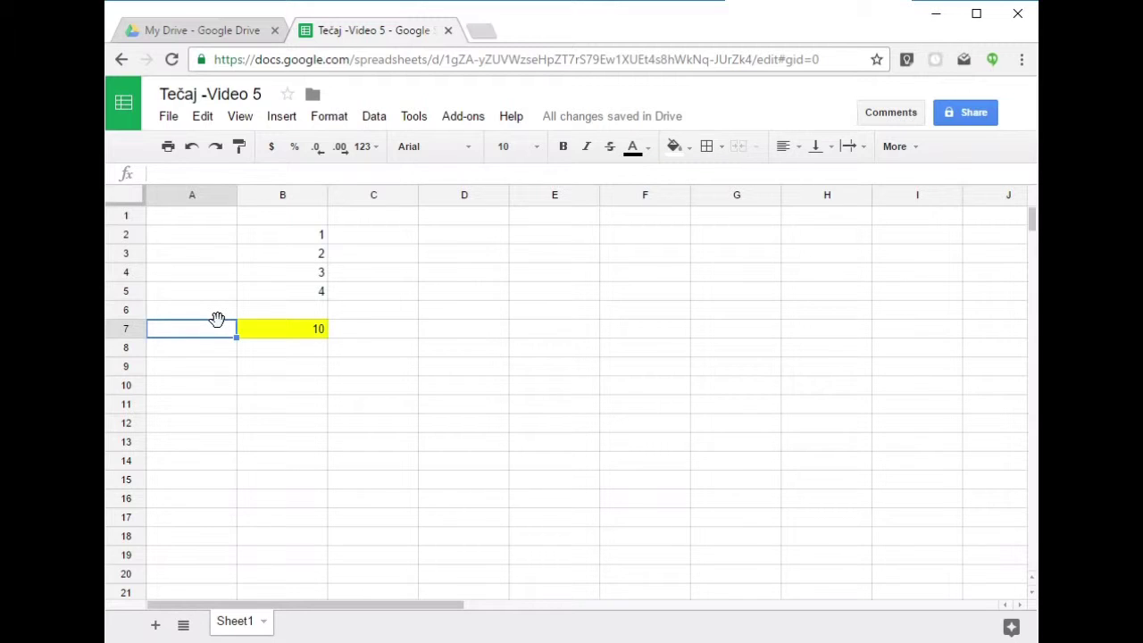
type("Suma")
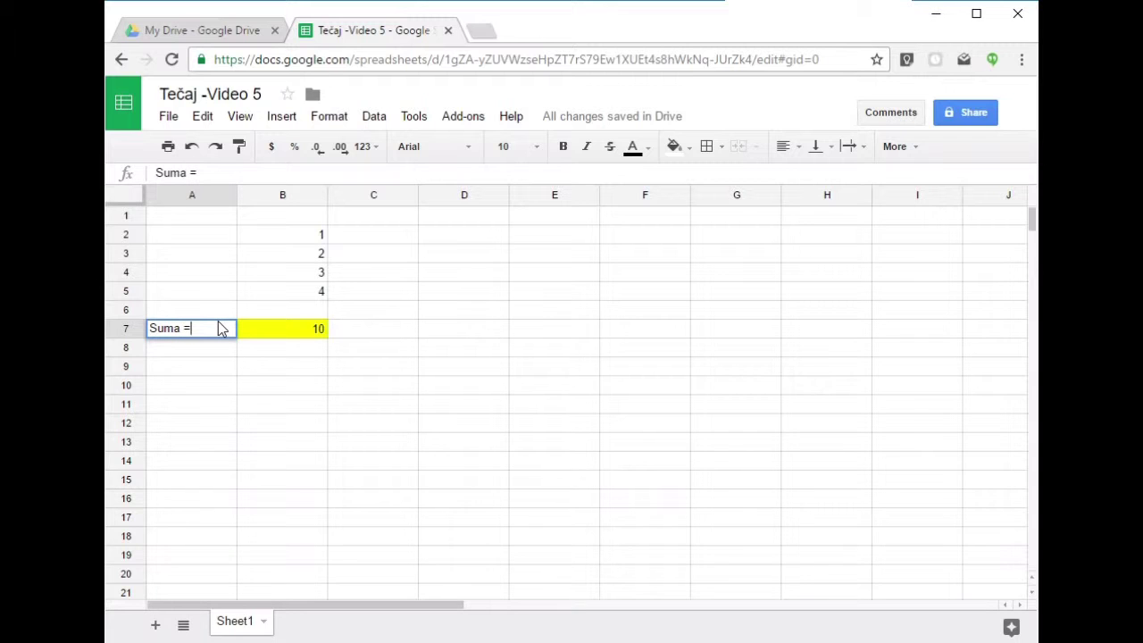
key("Return")
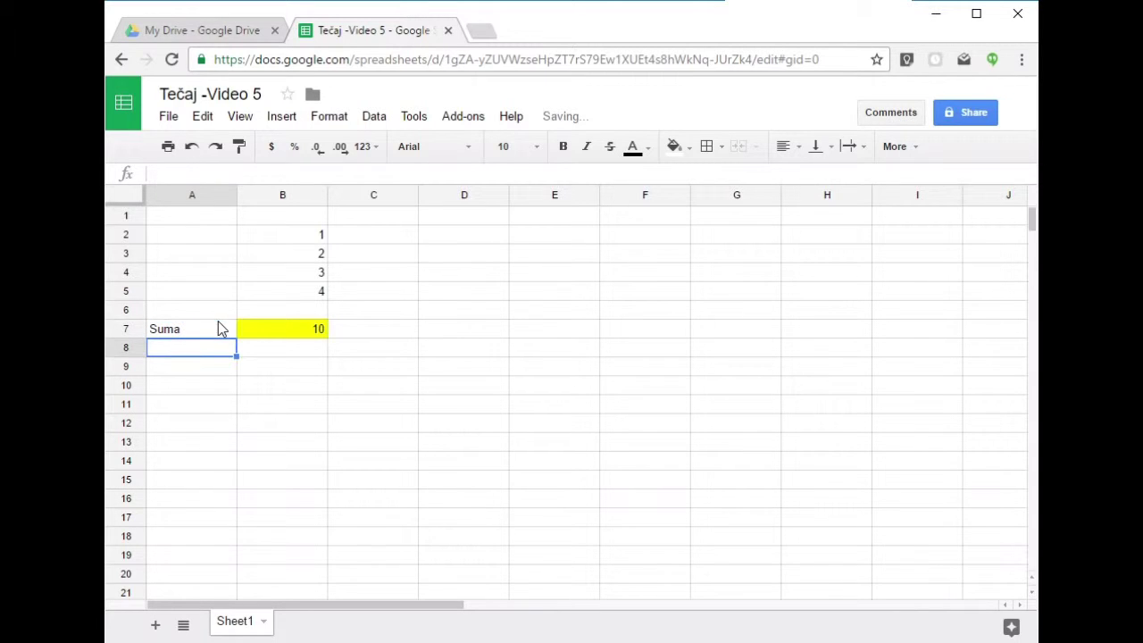
- Make the Suma label in A7 bold and right-aligned
left_click(228, 321)
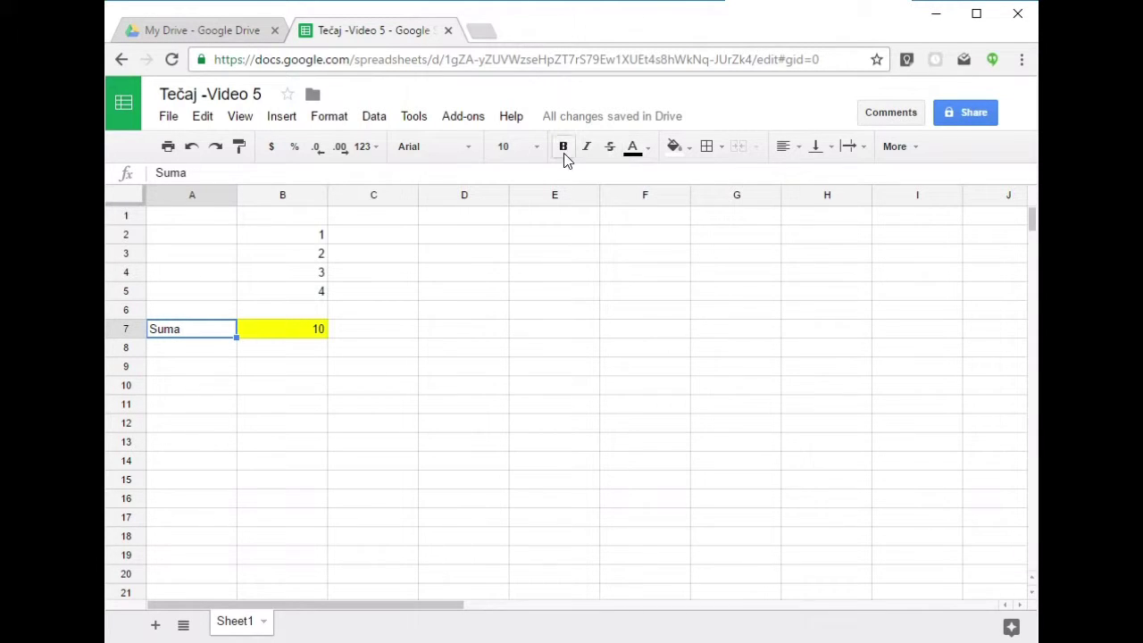
key("ctrl+2")
left_click_drag(547, 141, 587, 125)
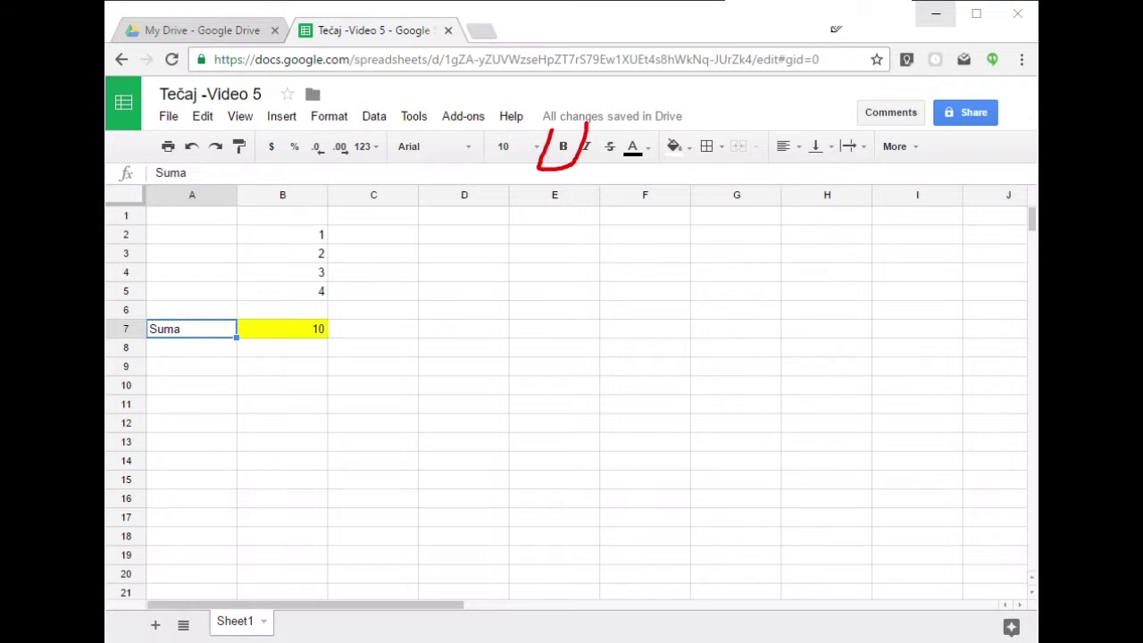
key("Escape")
left_click(562, 146)
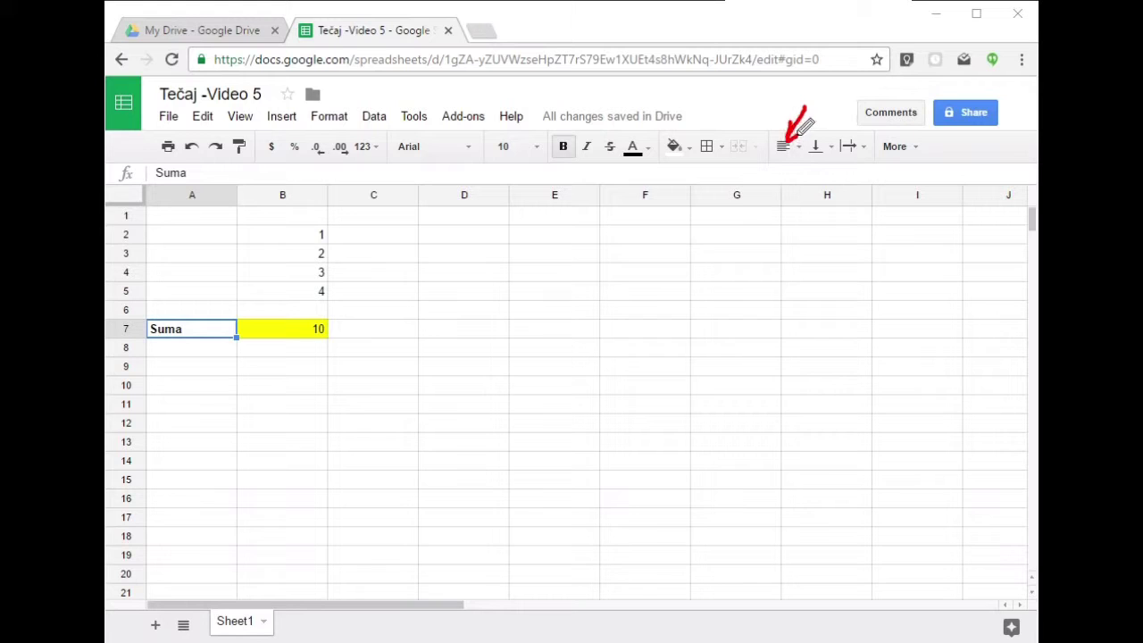
left_click(790, 147)
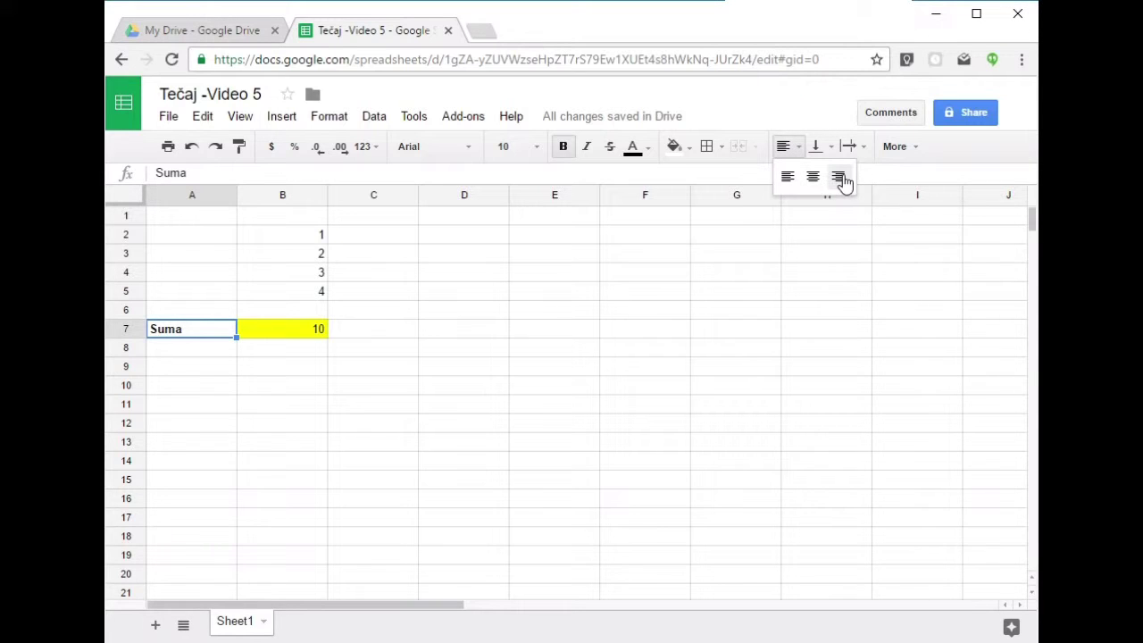
left_click(839, 178)
left_click(444, 437)
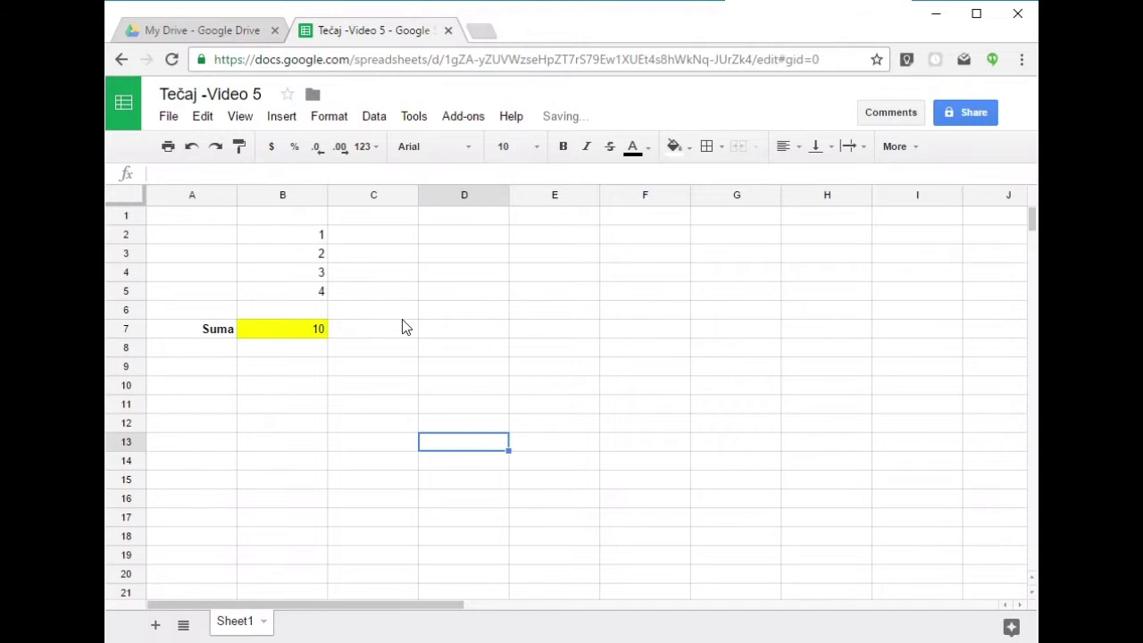
left_click(286, 235)
- Put borders around every cell of the range B2:B7
left_click_drag(289, 235, 290, 332)
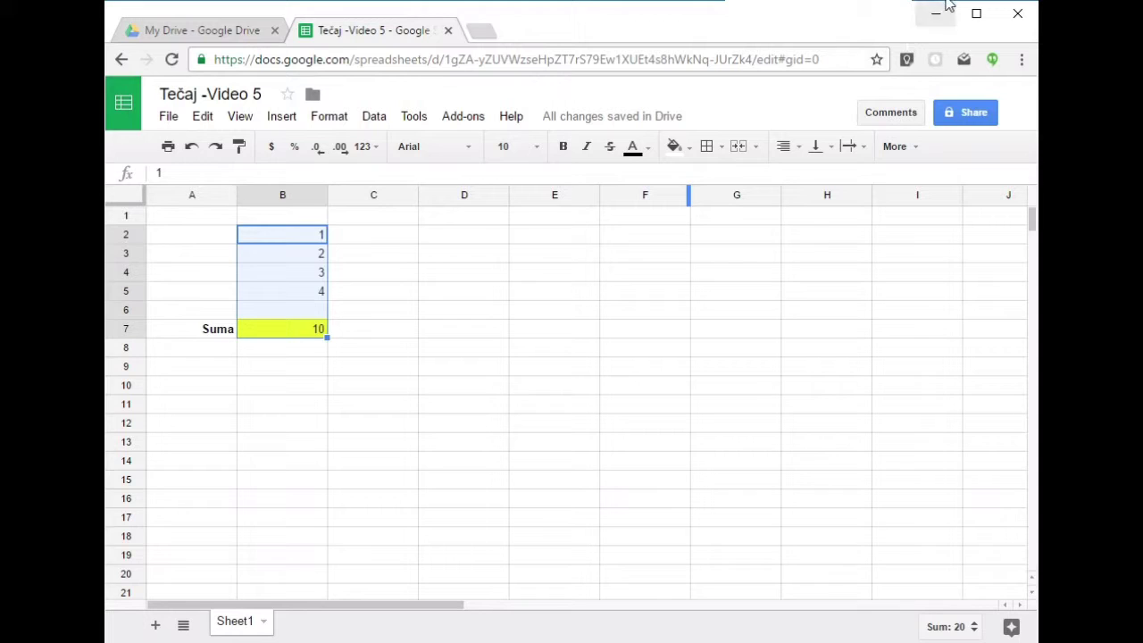
key("ctrl+2")
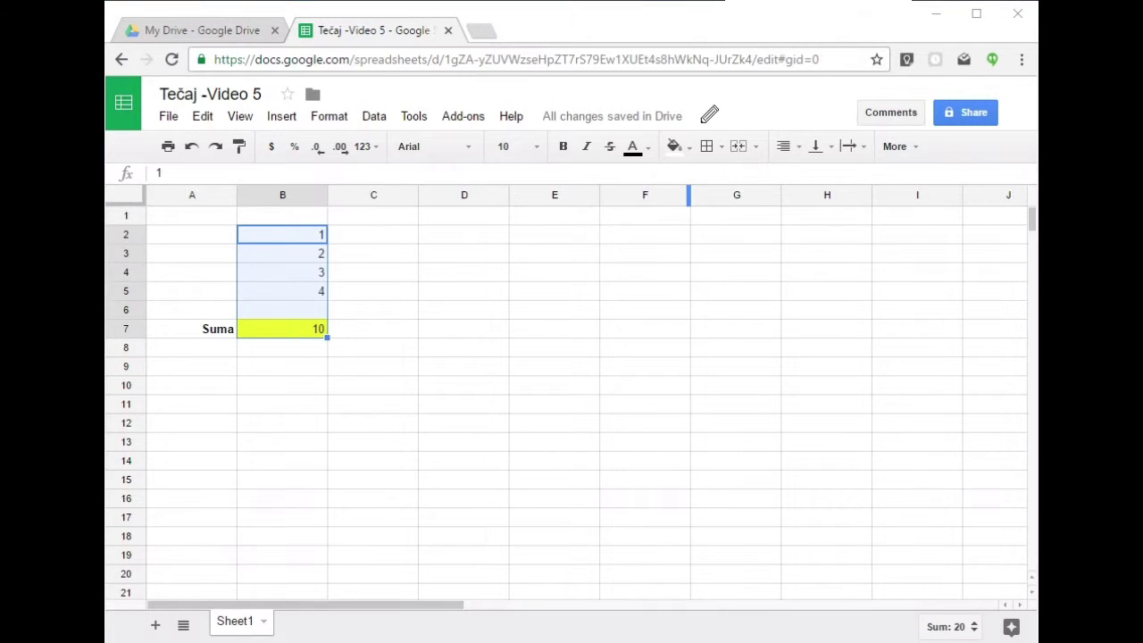
left_click_drag(686, 141, 713, 125)
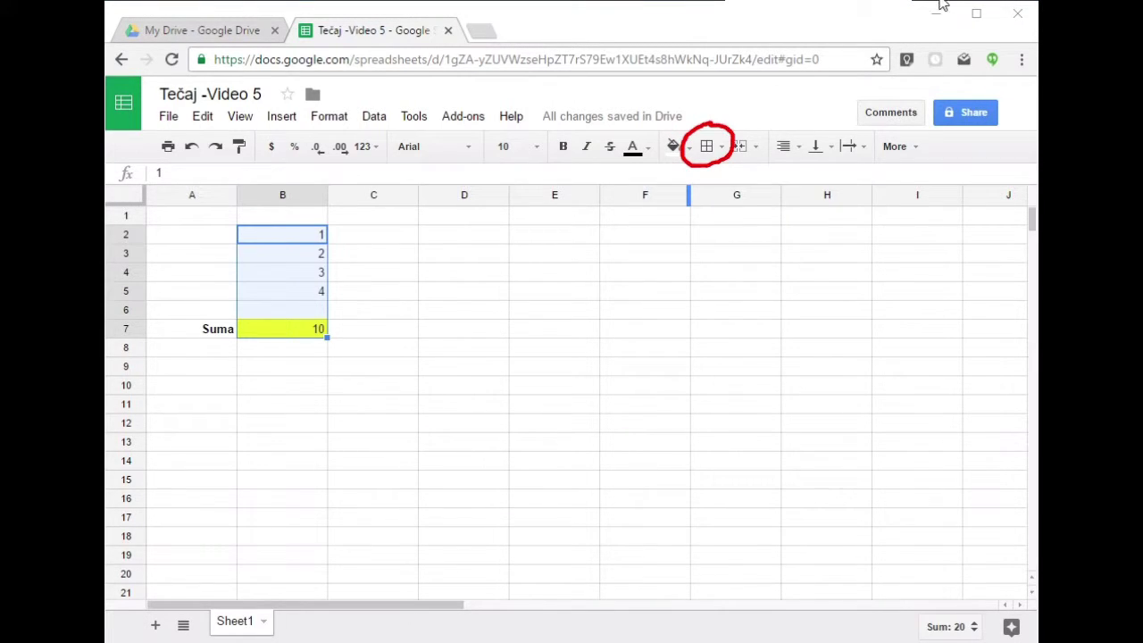
key("Escape")
left_click(721, 151)
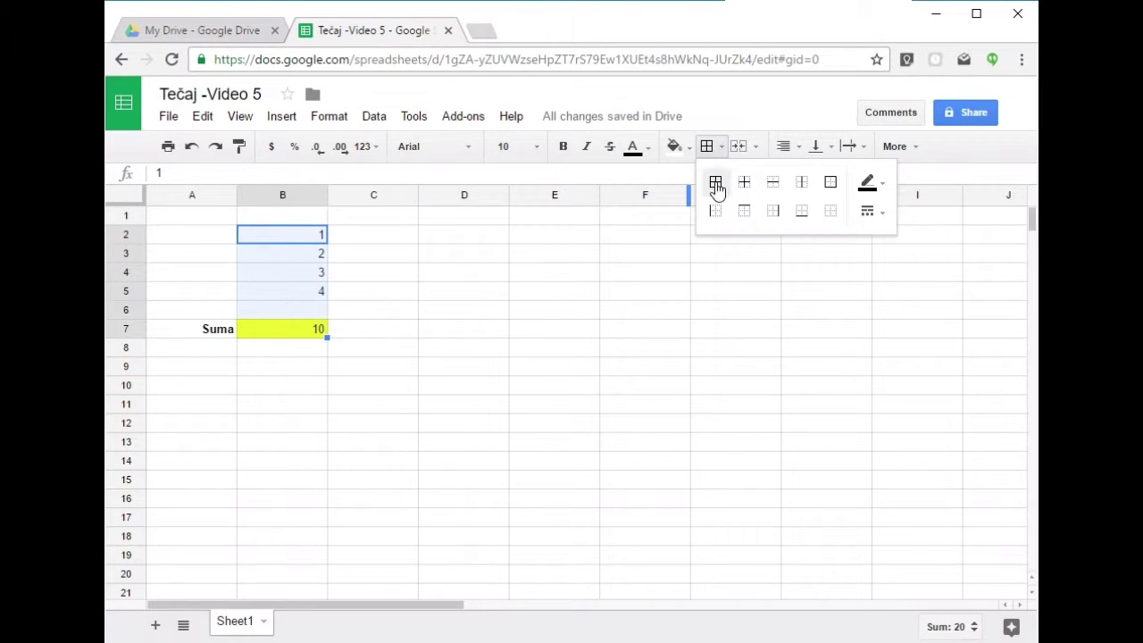
left_click(717, 185)
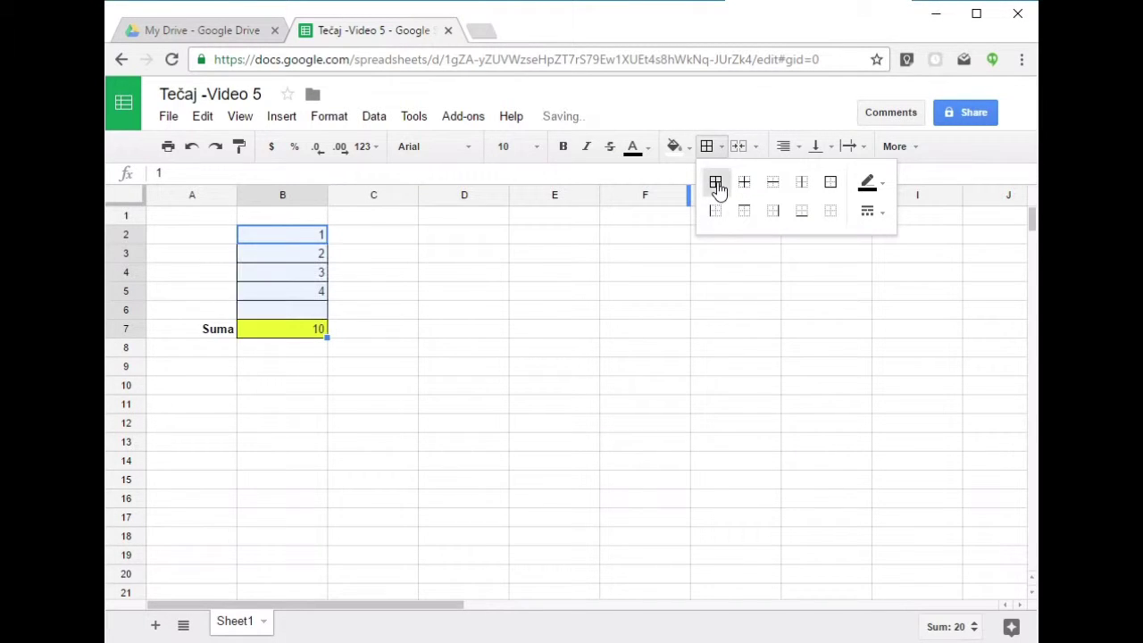
left_click(410, 403)
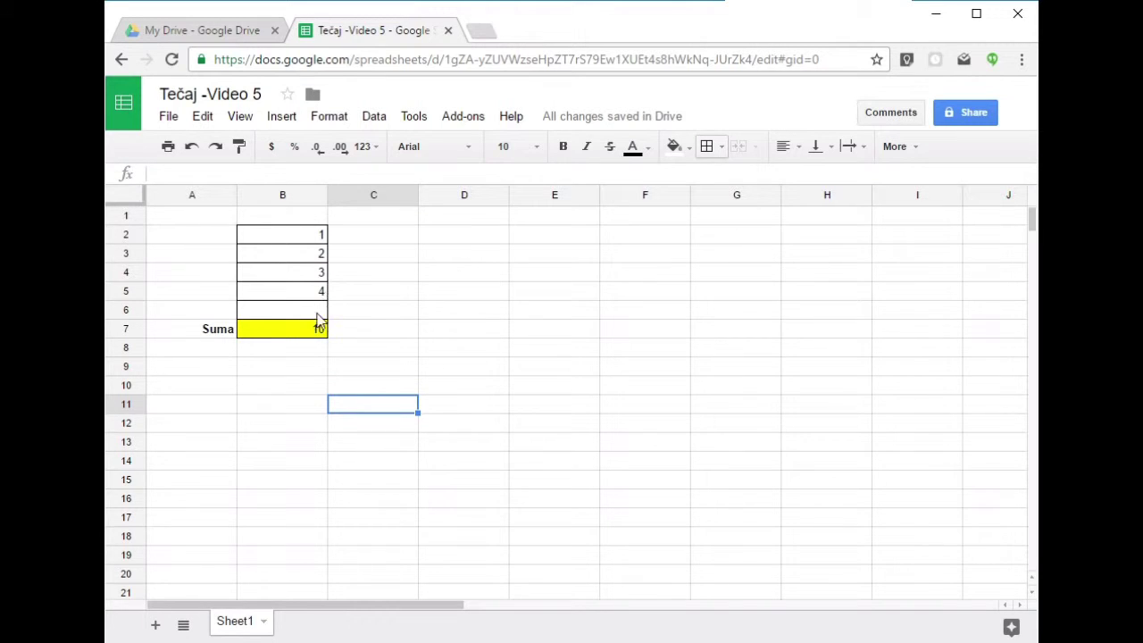
- Review the =B2+B3+B4+B5 formula in B7 unchanged, then select empty cell D7
left_click(290, 329)
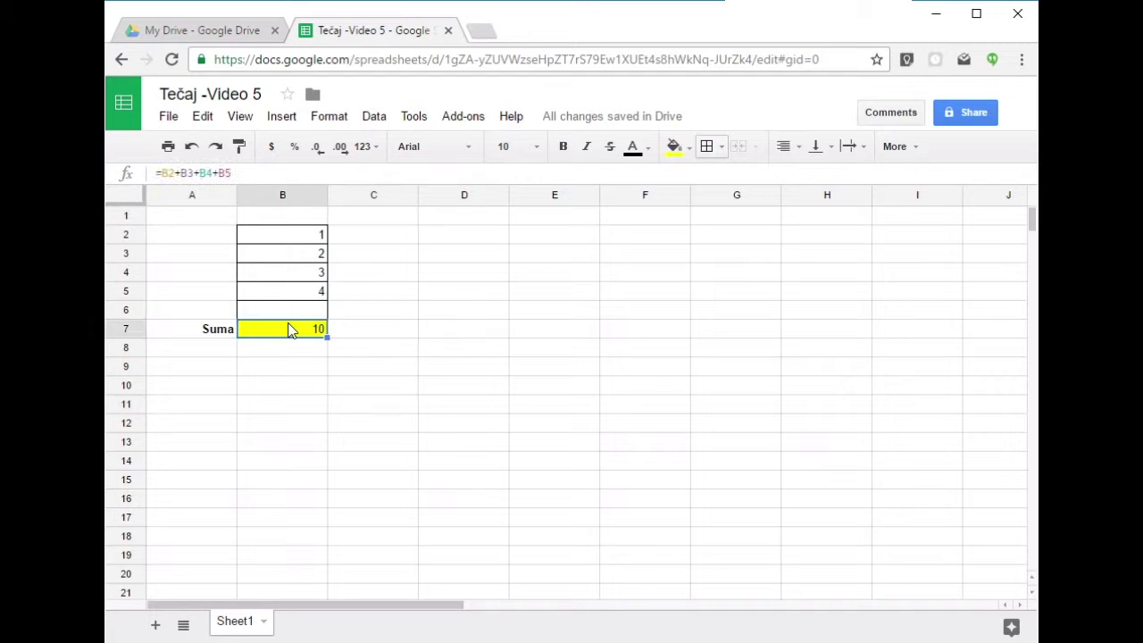
left_click(163, 172)
left_click_drag(164, 173, 259, 173)
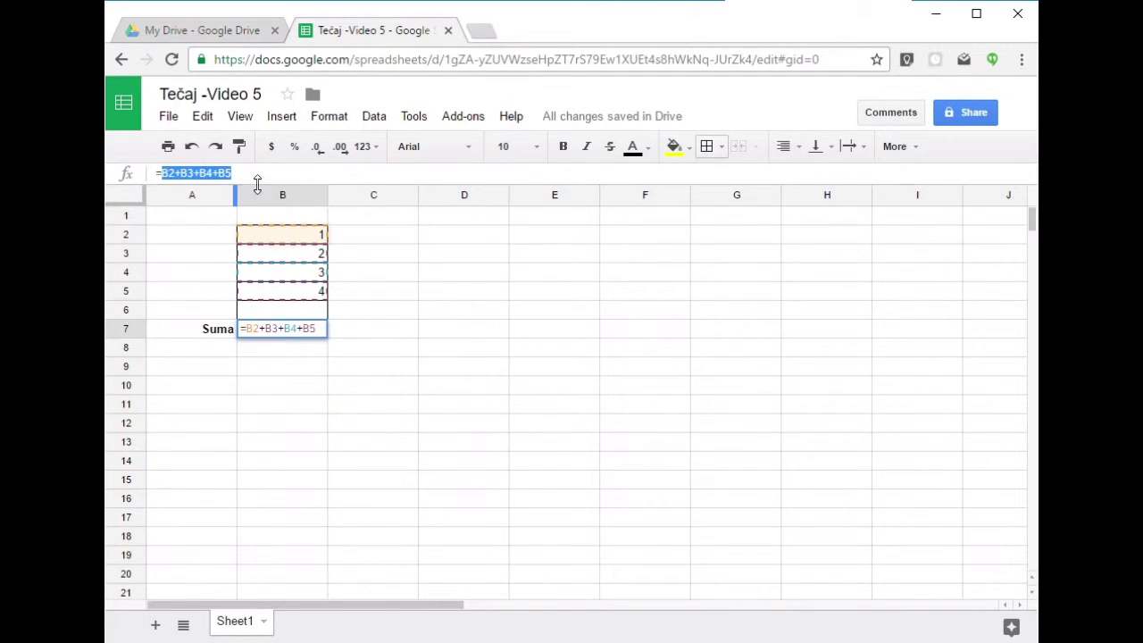
left_click(408, 254)
left_click(460, 241)
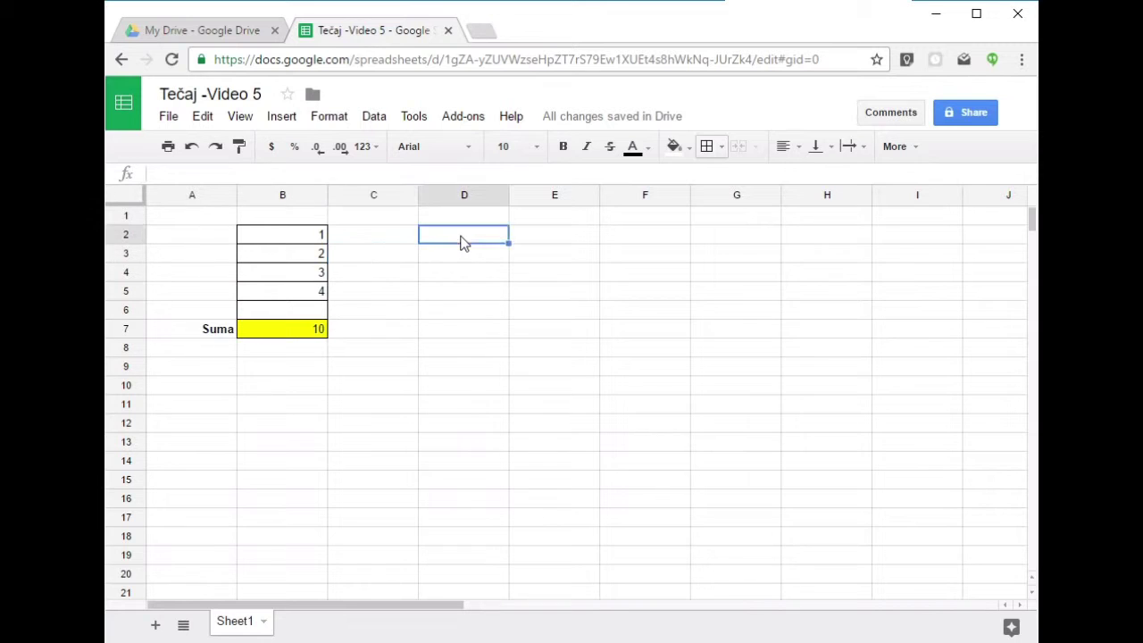
left_click(429, 334)
left_click(314, 332)
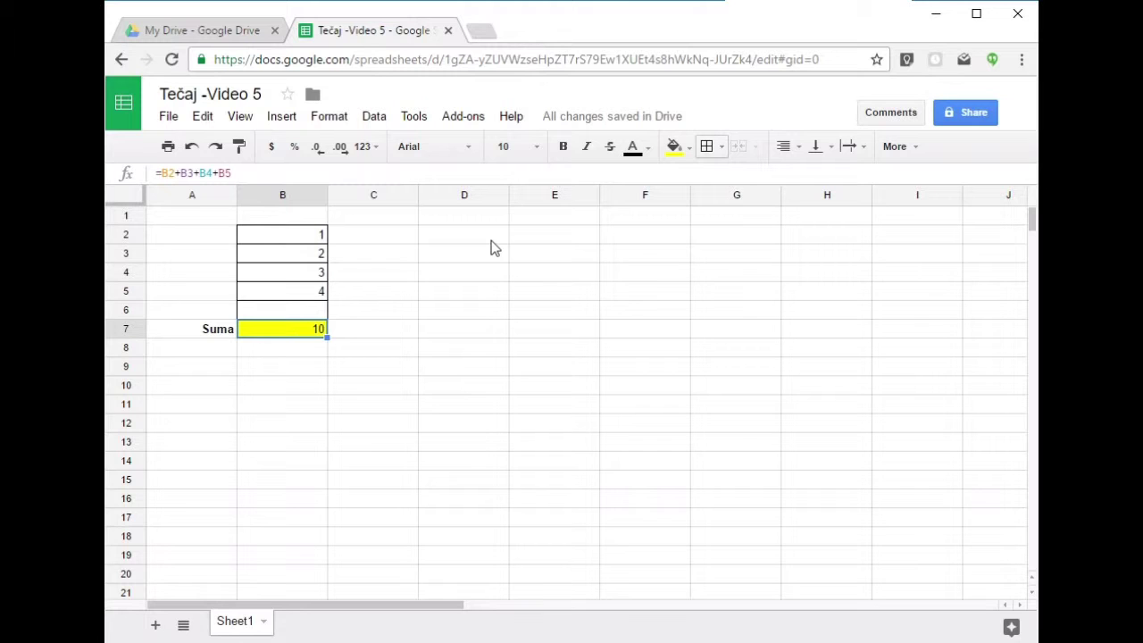
left_click(268, 369)
left_click(302, 336)
left_click(440, 334)
type("=")
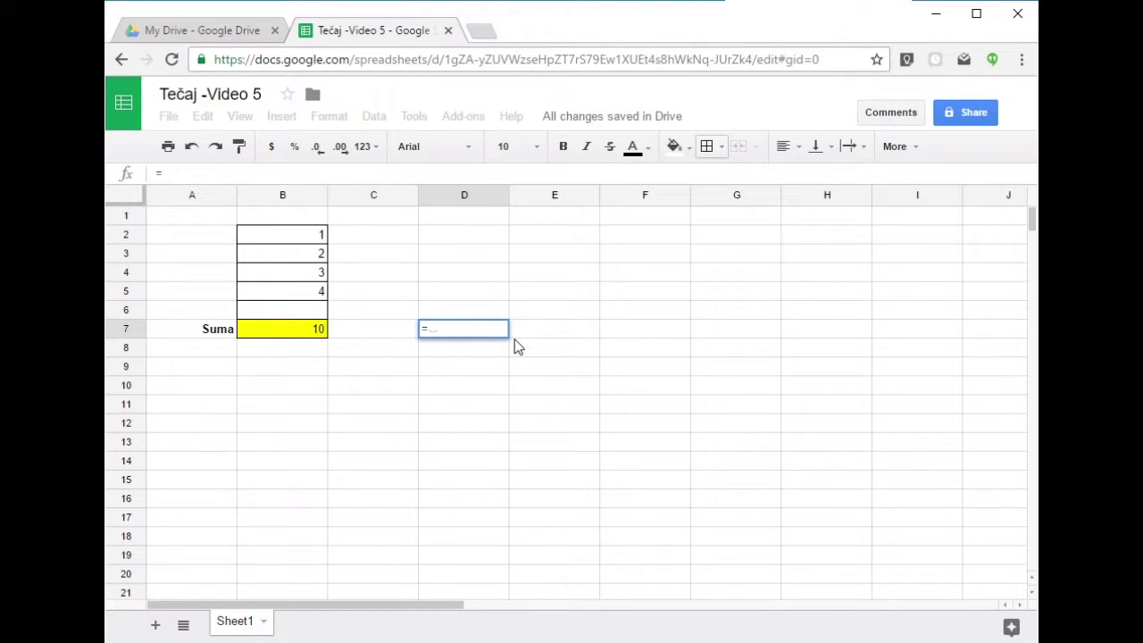
- Enter the formula =SUM(B2:B5) in D7
type("SUM")
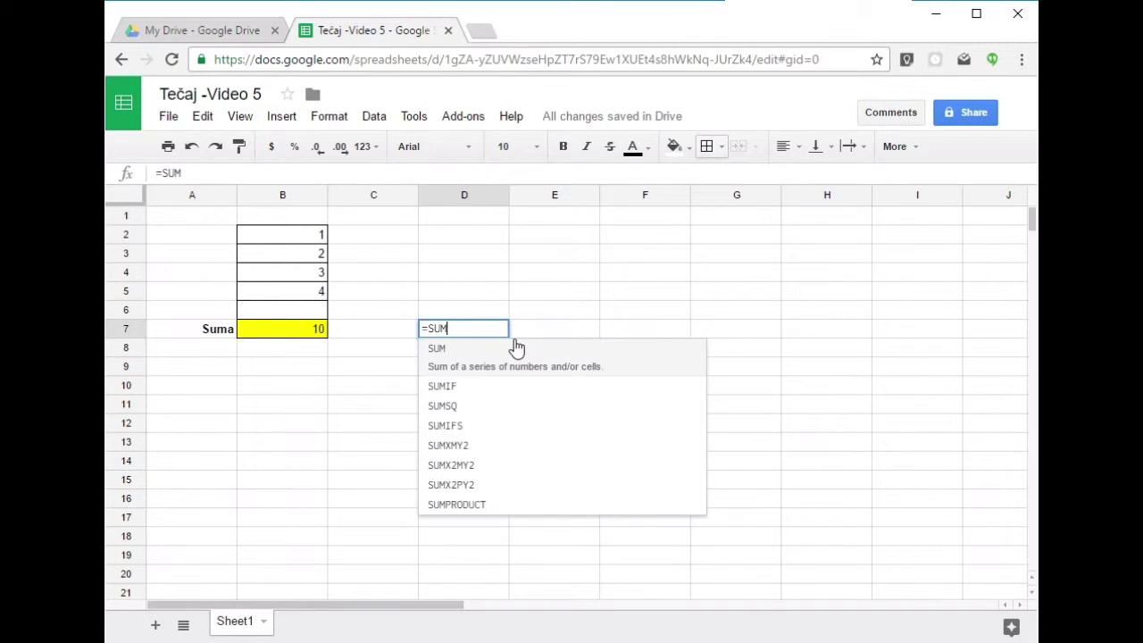
left_click(516, 348)
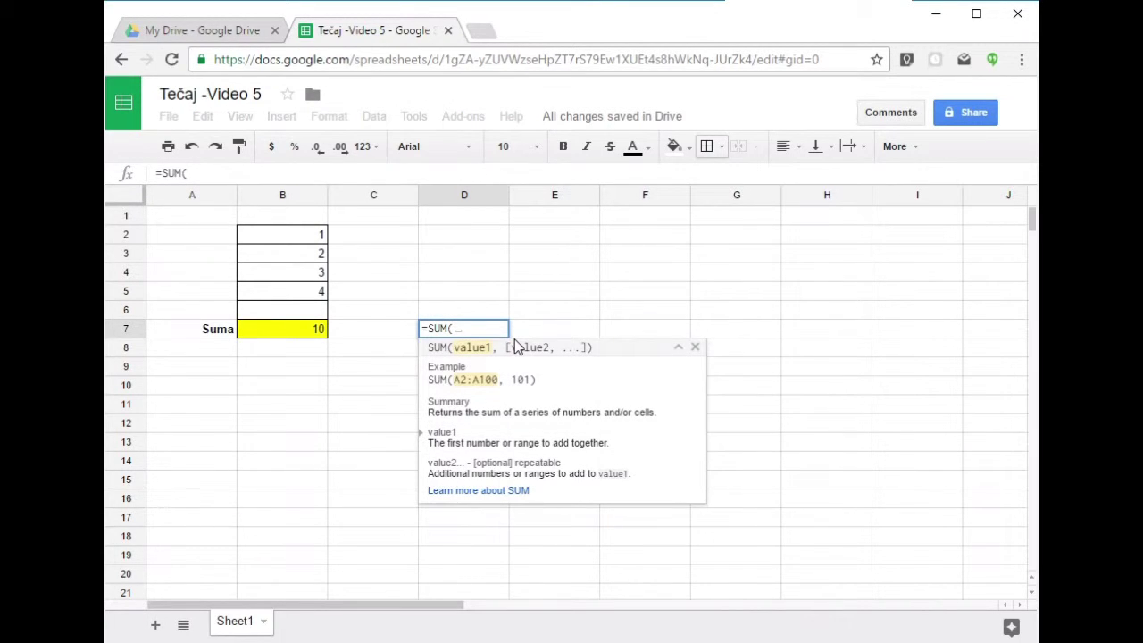
type("B2:")
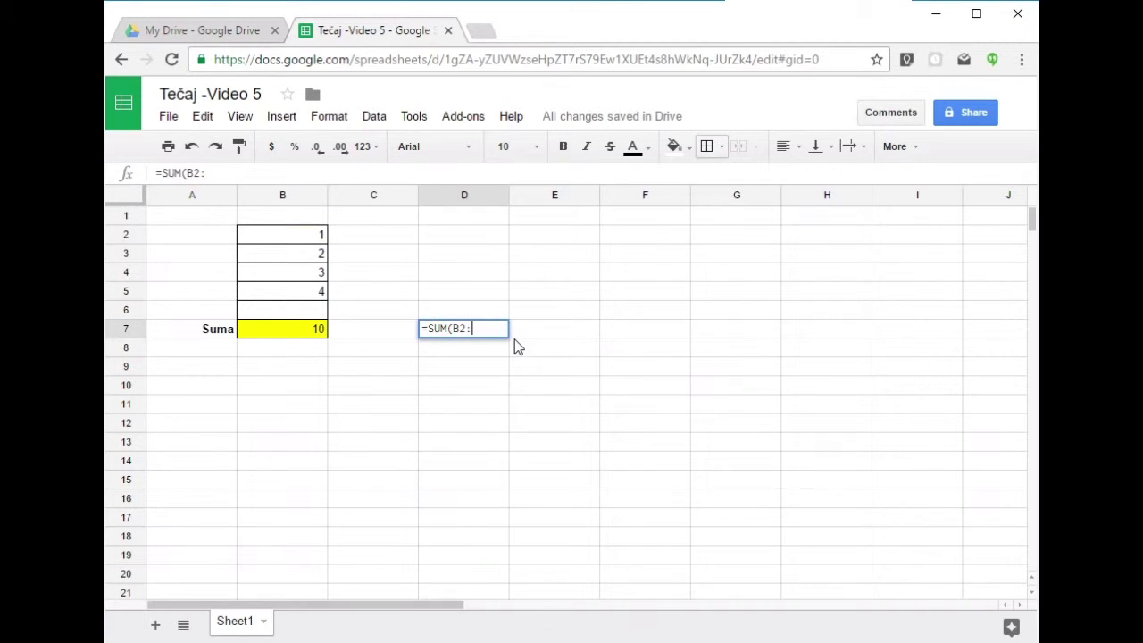
type("B5")
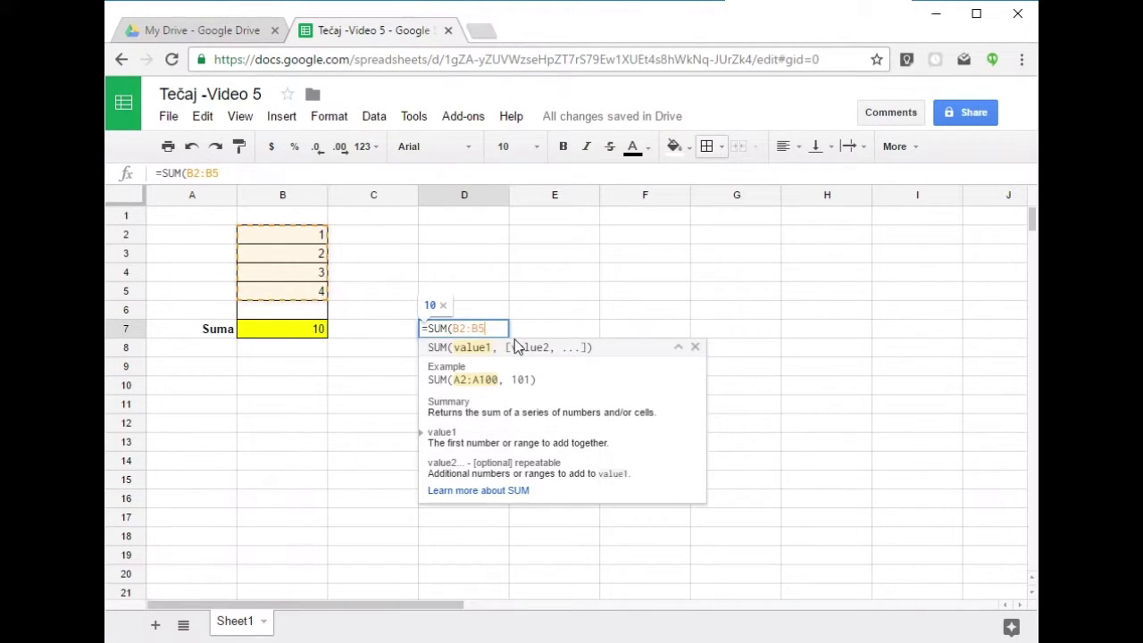
type(")")
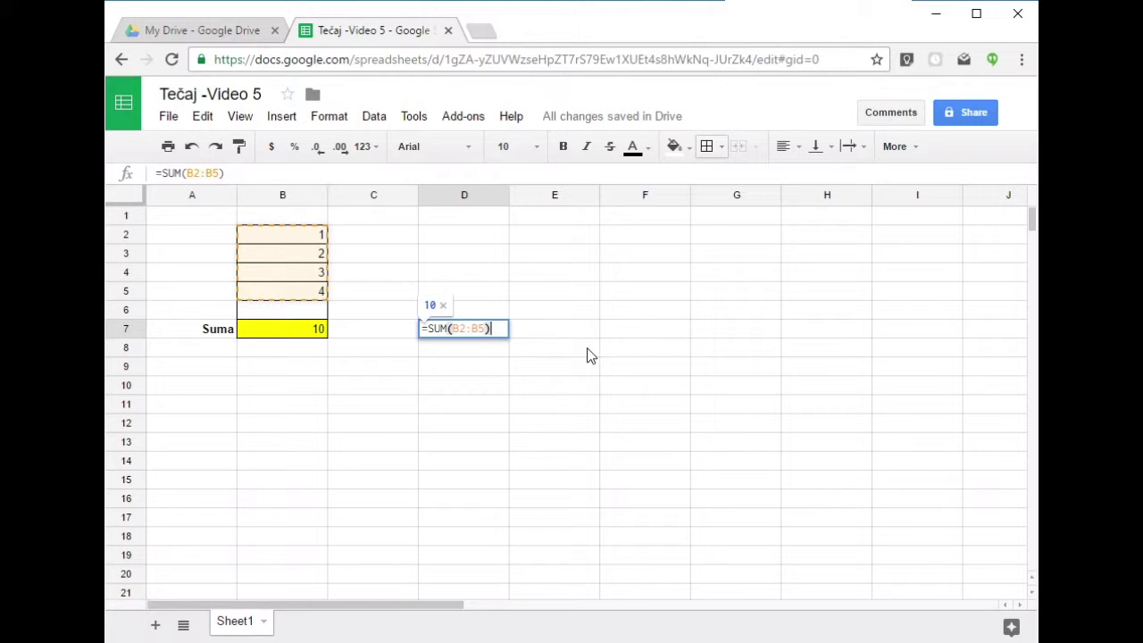
key("Return")
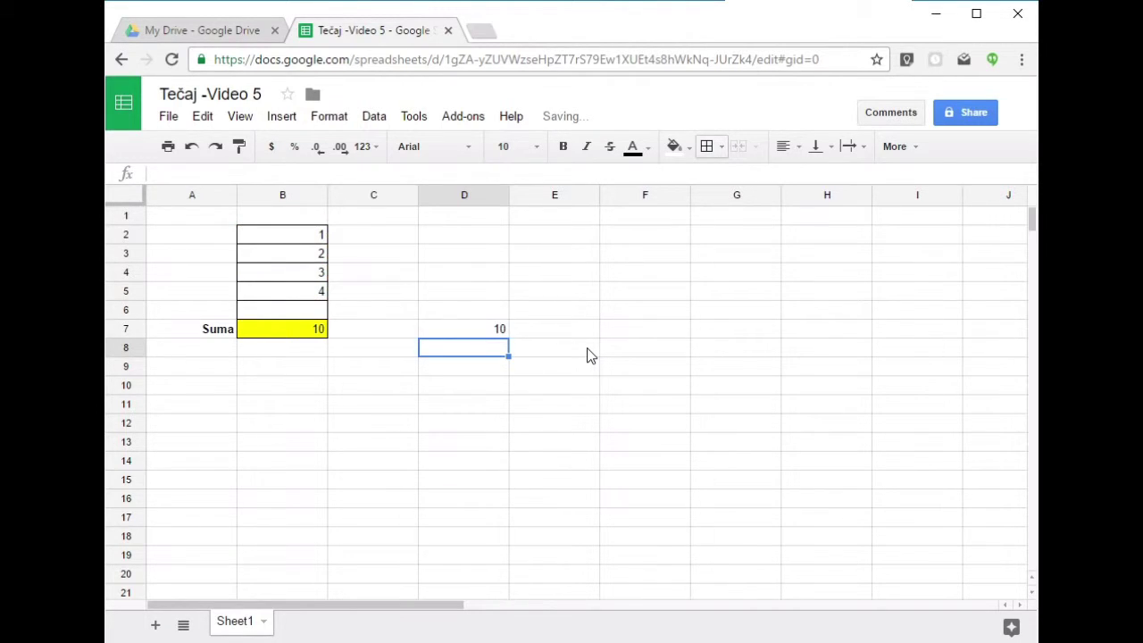
left_click(439, 319)
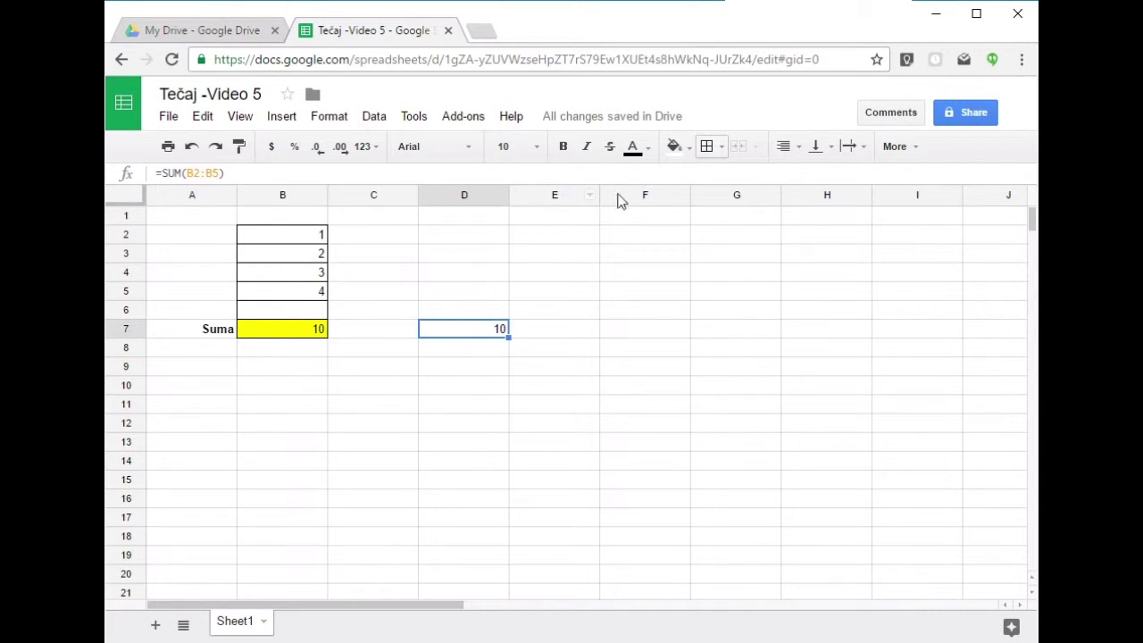
- Fill D7 green and give it borders on all sides
left_click(678, 149)
left_click(749, 226)
left_click(710, 148)
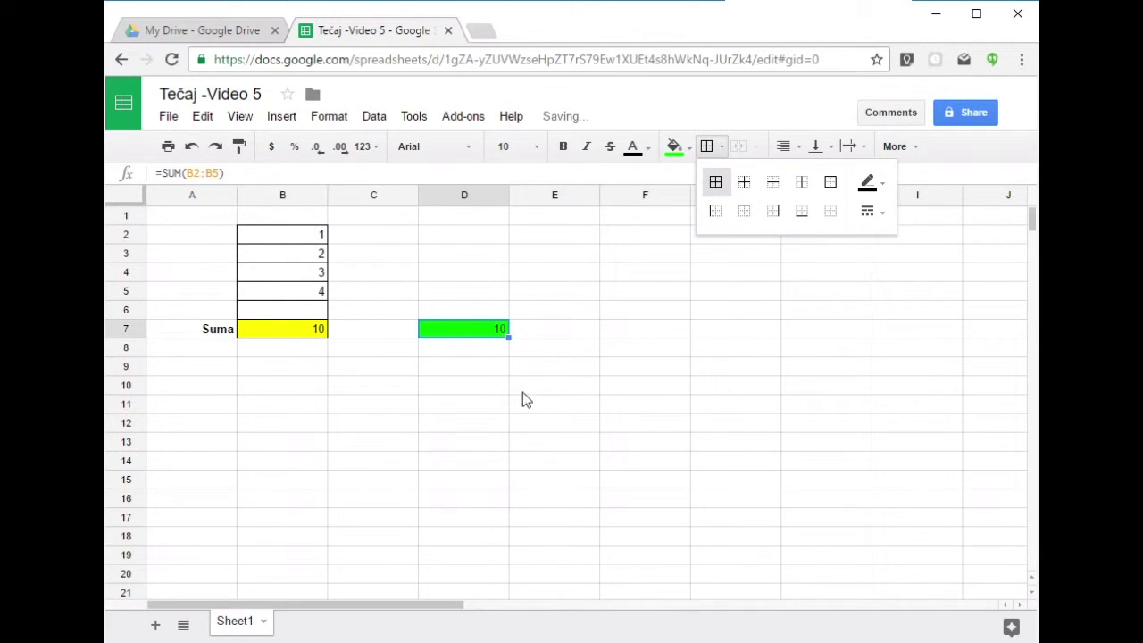
left_click(715, 184)
left_click(547, 404)
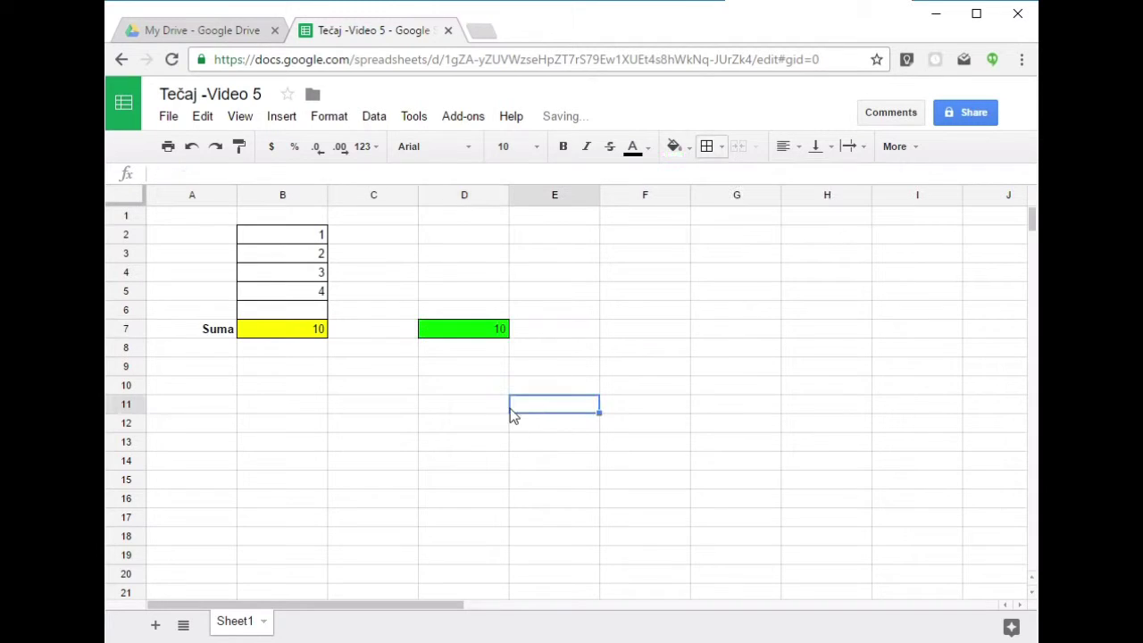
left_click(469, 332)
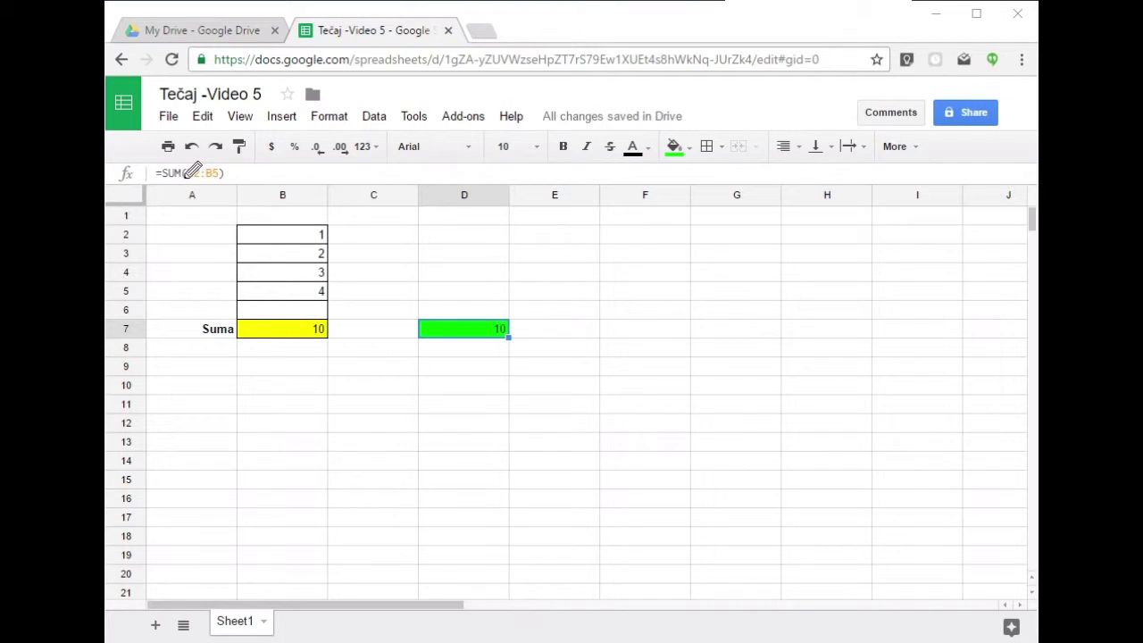
- Compare the yellow total's formula in B7 with the green SUM total in D7
mouse_move(183, 216)
left_mouse_down()
mouse_move(196, 192)
mouse_move(216, 214)
mouse_move(223, 190)
left_mouse_up()
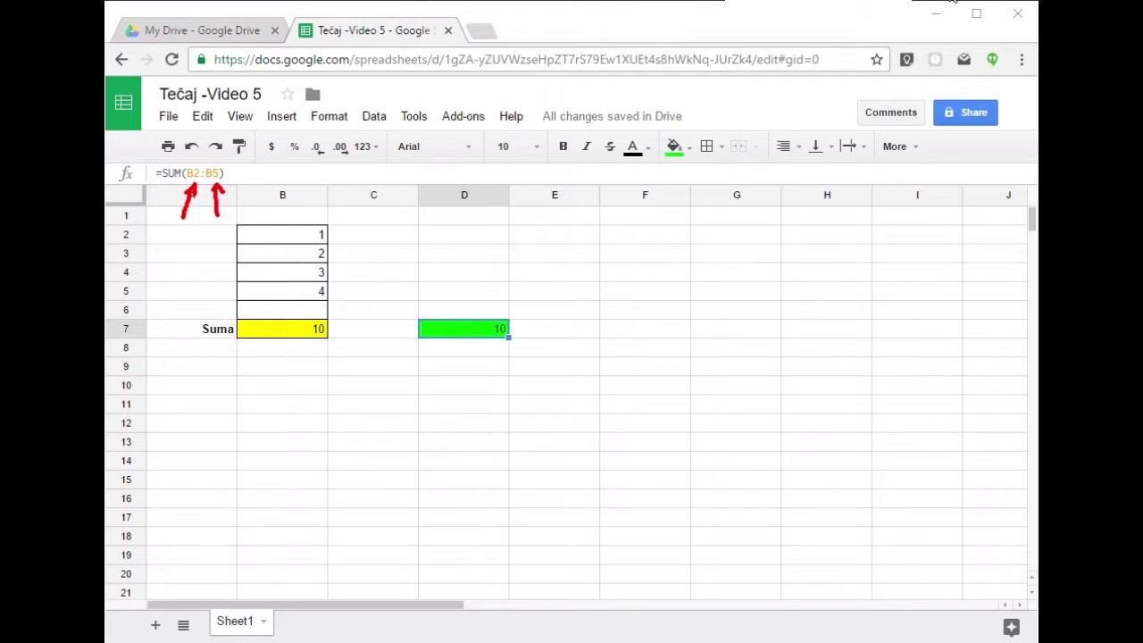
left_click(312, 331)
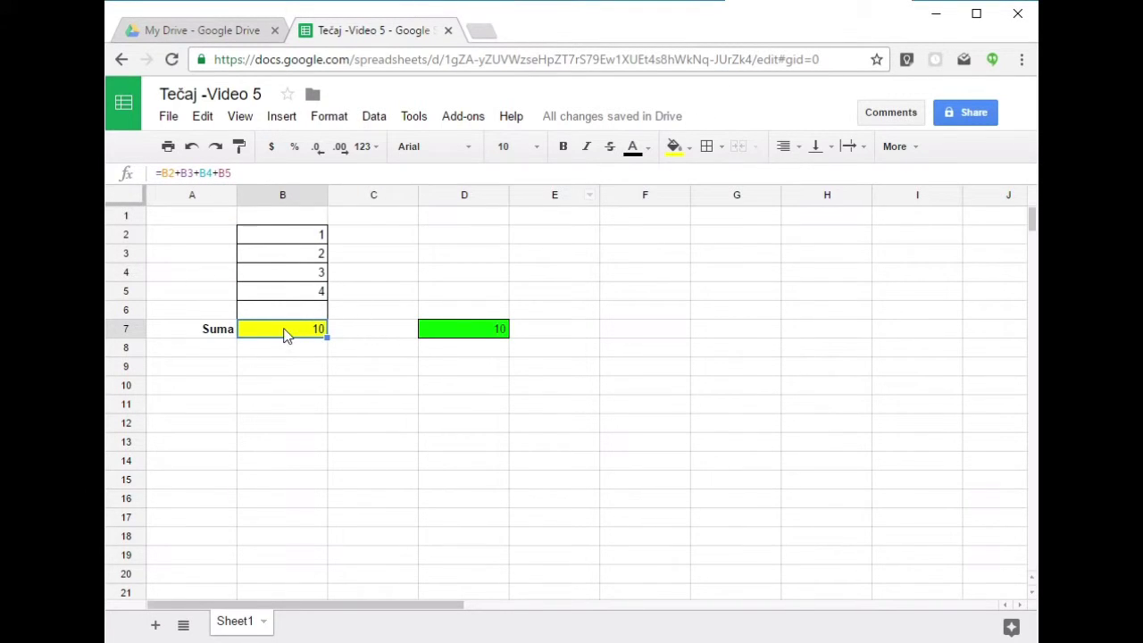
key("ctrl+2")
mouse_move(171, 210)
left_mouse_down()
mouse_move(172, 189)
mouse_move(229, 189)
left_mouse_up()
key("Escape")
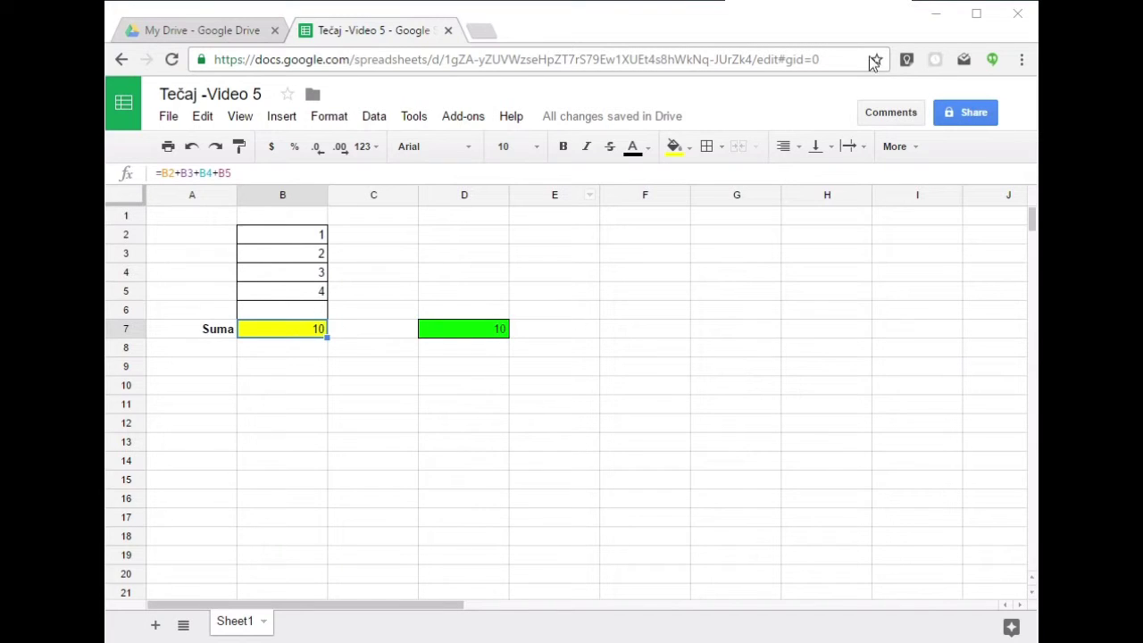
left_click(439, 333)
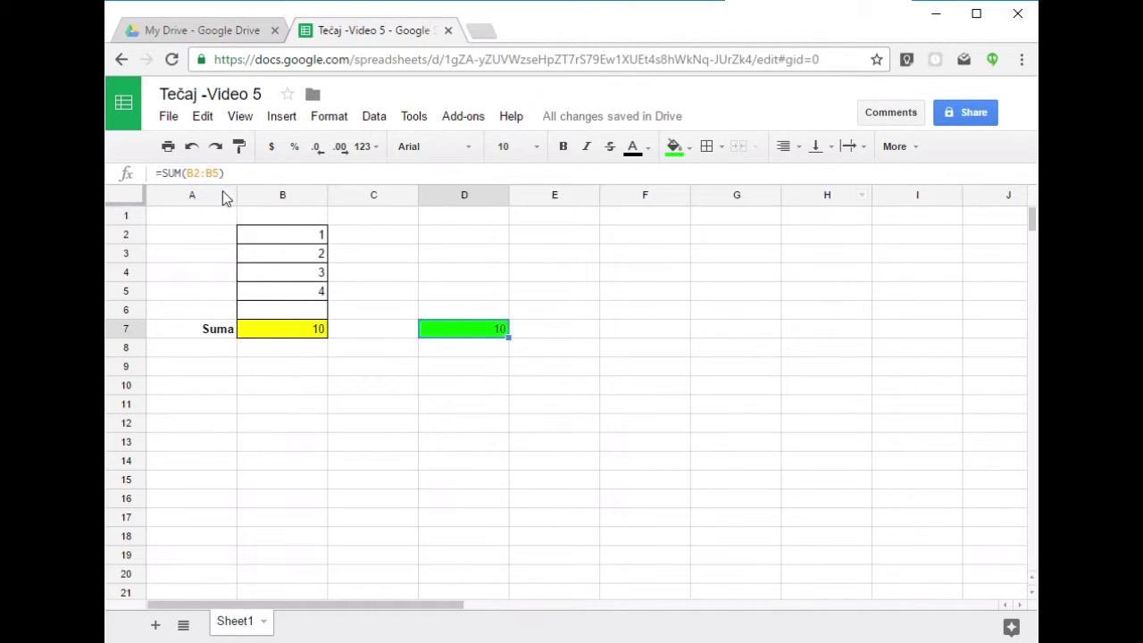
- Start the breakdown by entering SUM, ( and B2 in D9, D10 and D11
left_click(437, 371)
type("SUM")
key("Return")
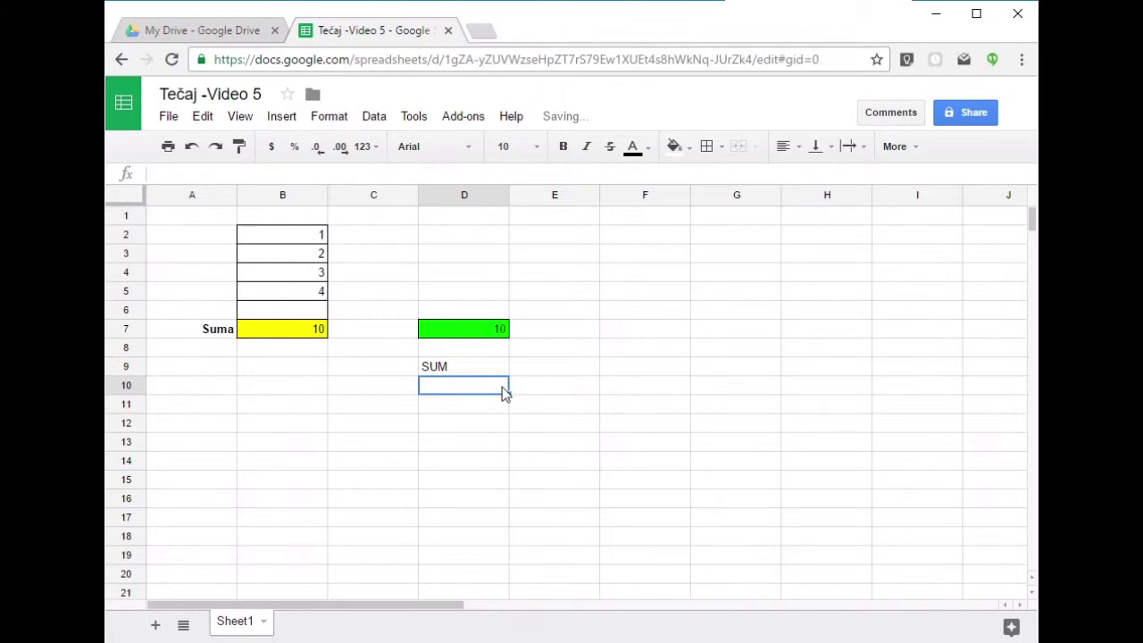
type("(")
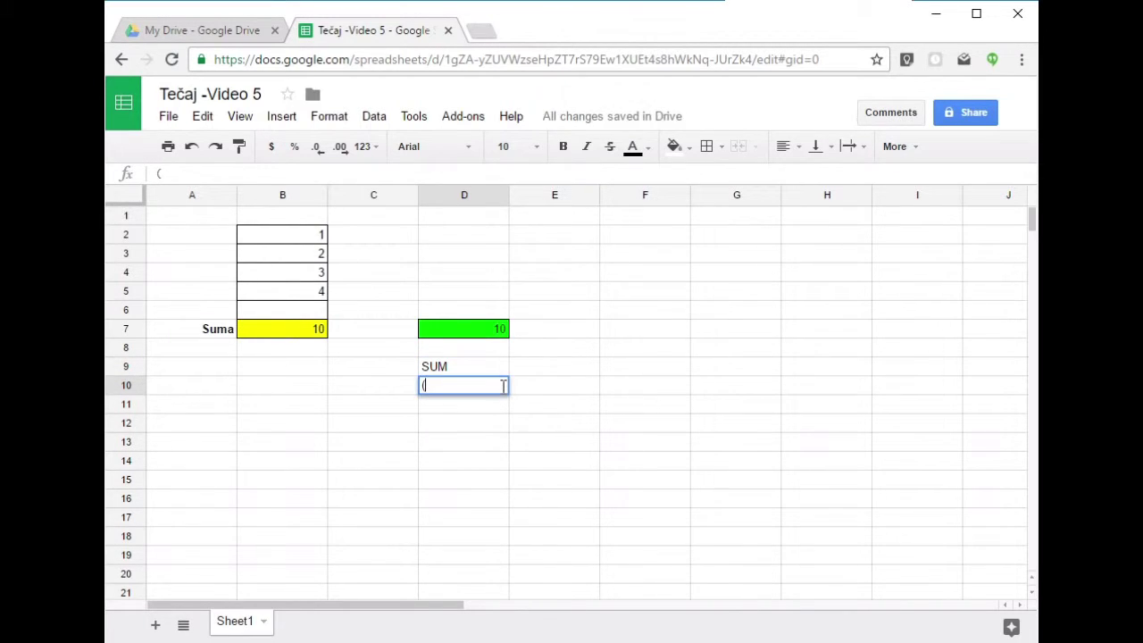
key("Tab")
key("Up")
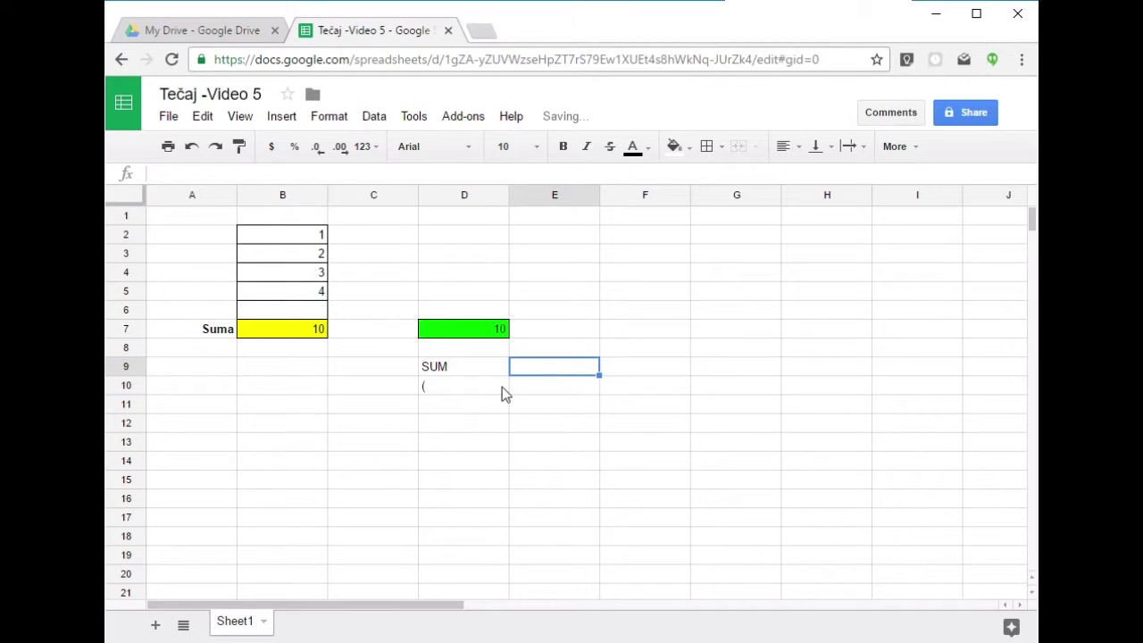
left_click(464, 408)
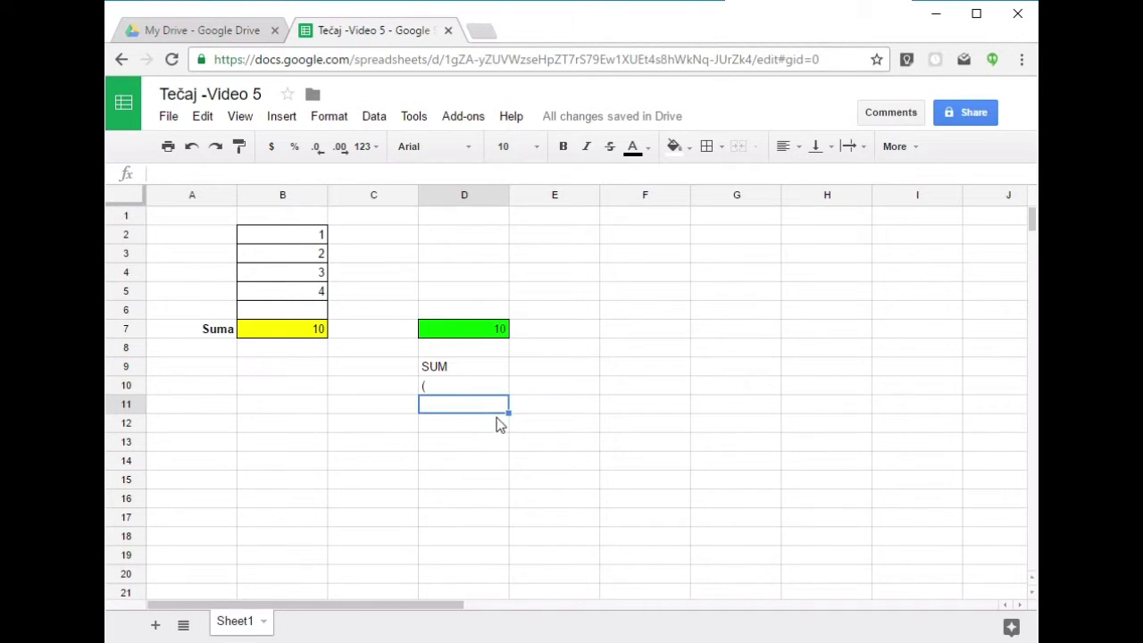
type(",B2:")
key("BackSpace")
key("BackSpace")
key("BackSpace")
type("B2")
key("Return")
- Enter :, B5 and ) in D12–D14 to complete the SUM(B2:B5) breakdown
type(":")
key("Return")
type("B4")
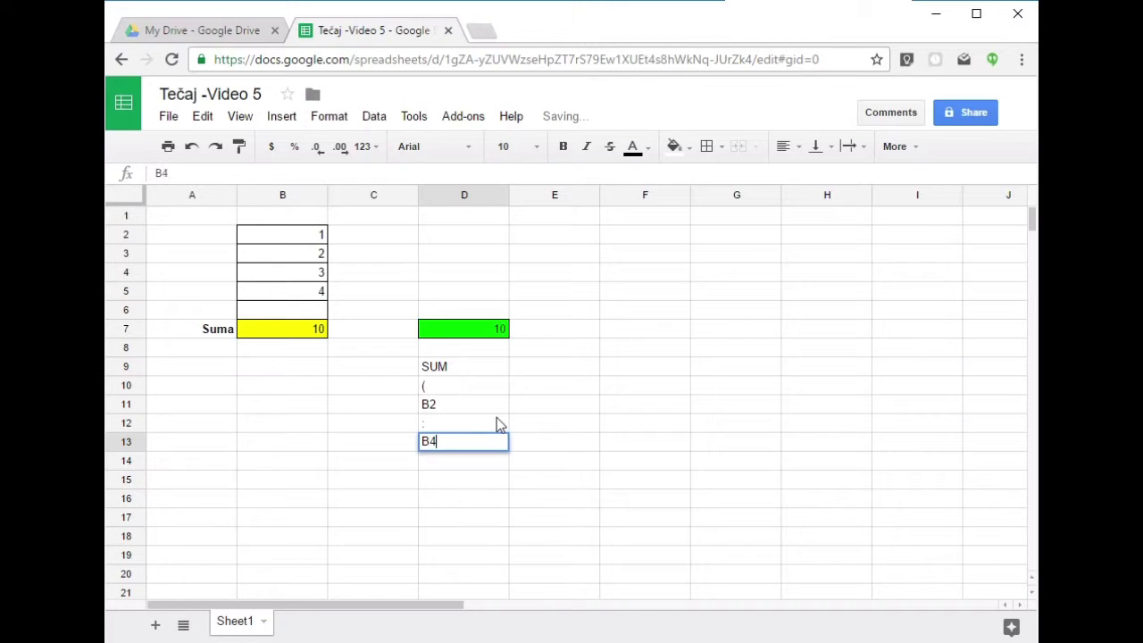
key("BackSpace")
type("5")
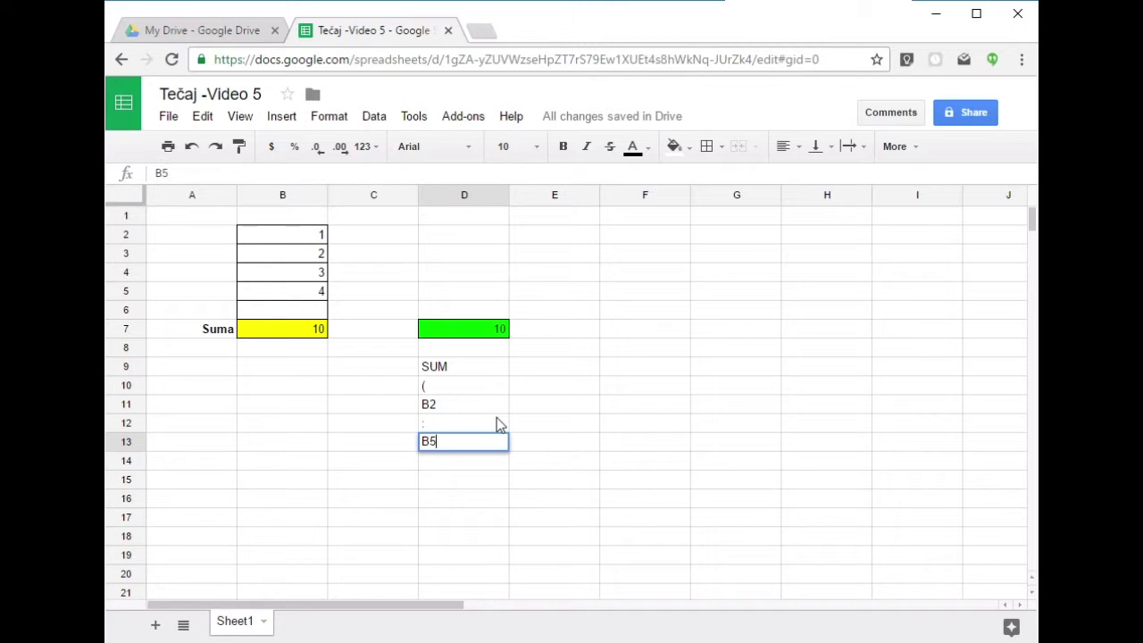
key("Return")
type(")")
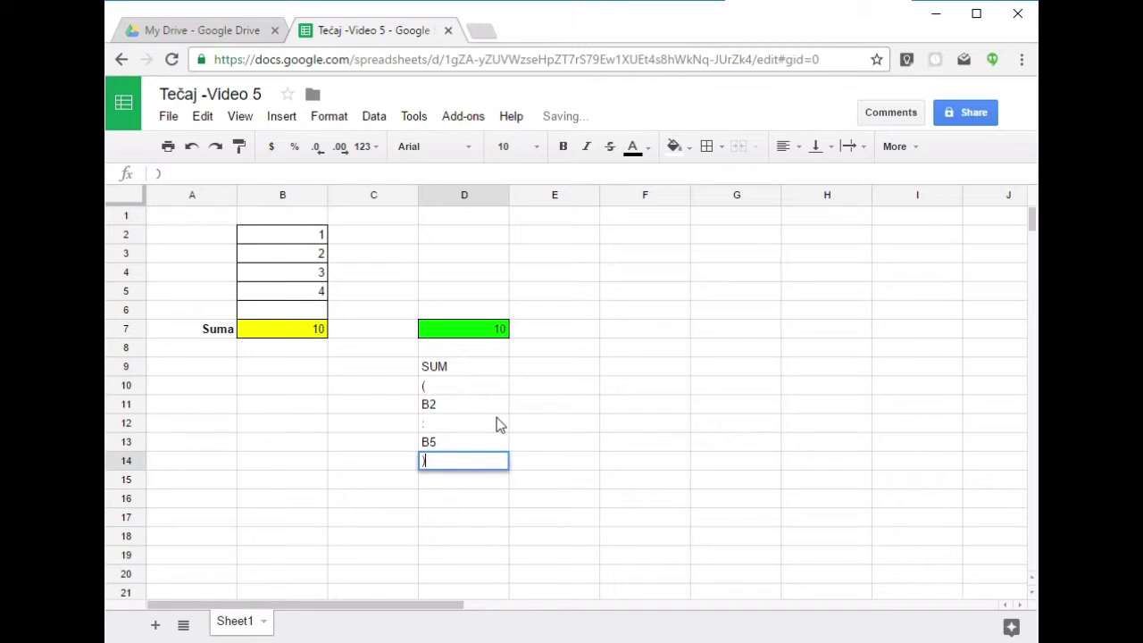
key("Return")
- Label E9 'ime funkcije' beside the SUM cell
key("Up")
key("Up")
key("Up")
key("Up")
key("Up")
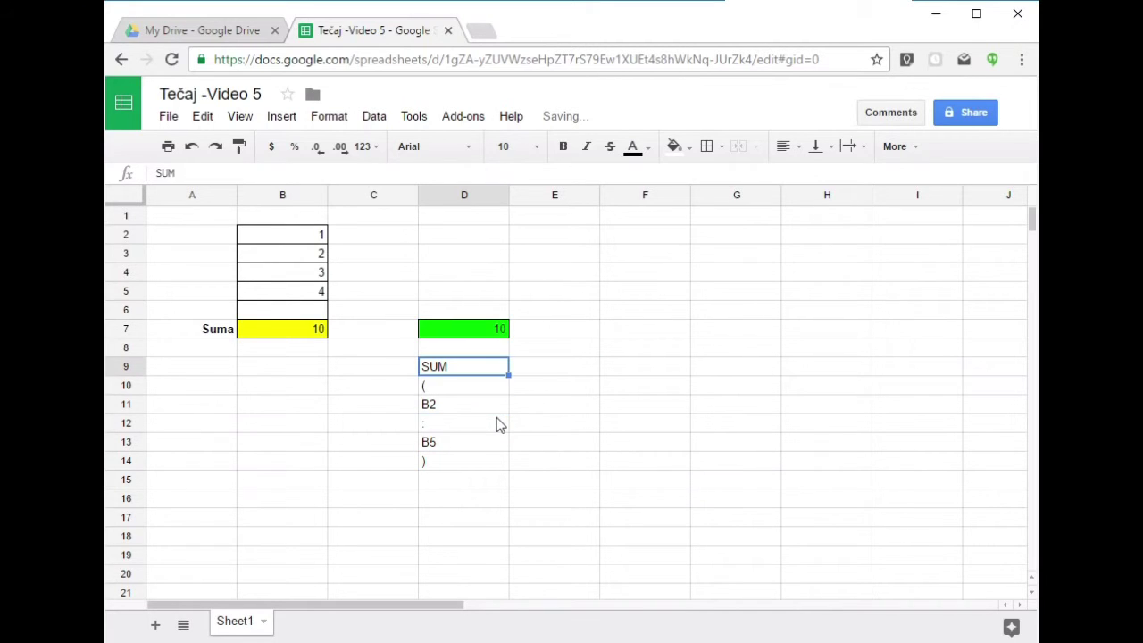
key("Right")
type("ime funkcije")
key("Return")
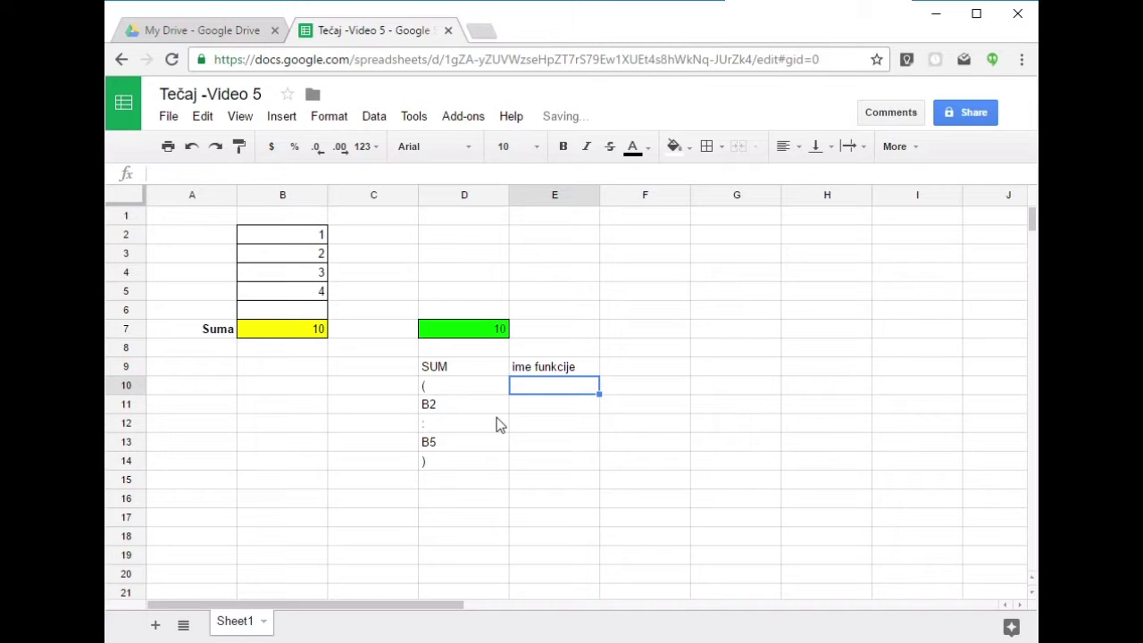
- Fill the bracket cells D10 and D14 cyan
left_click(492, 387)
left_click(692, 147)
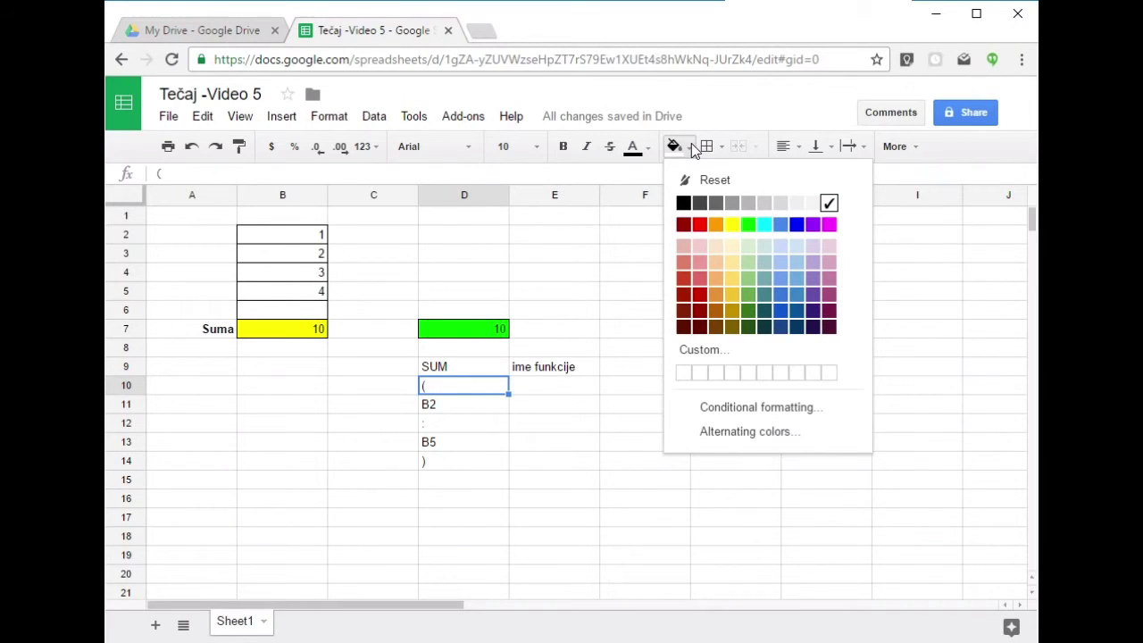
left_click(764, 224)
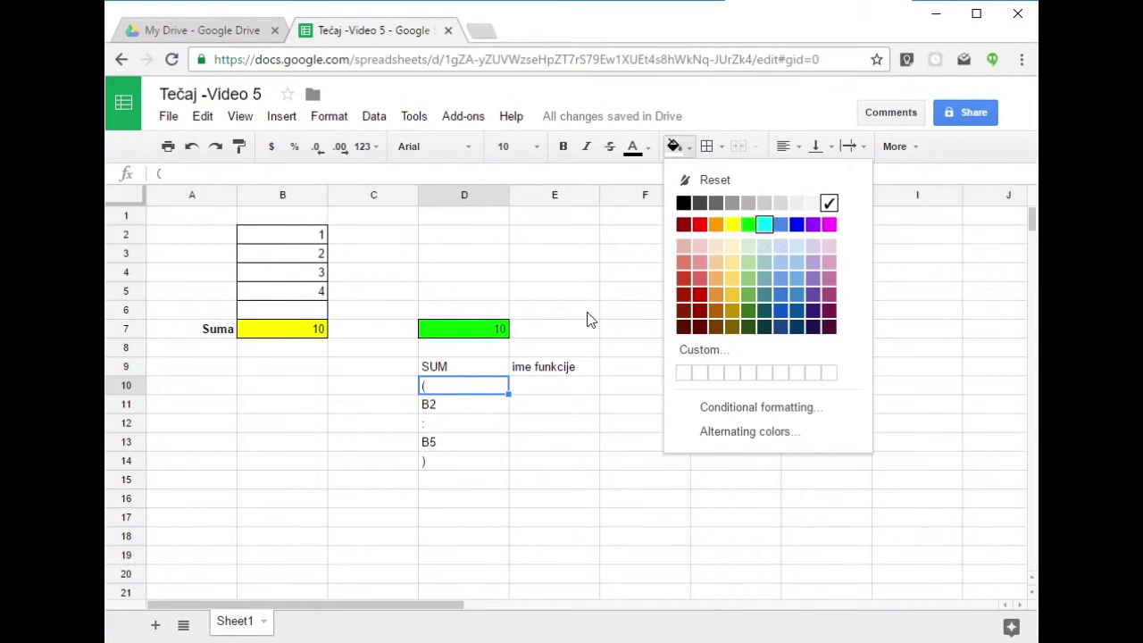
left_click(456, 467)
left_click(686, 150)
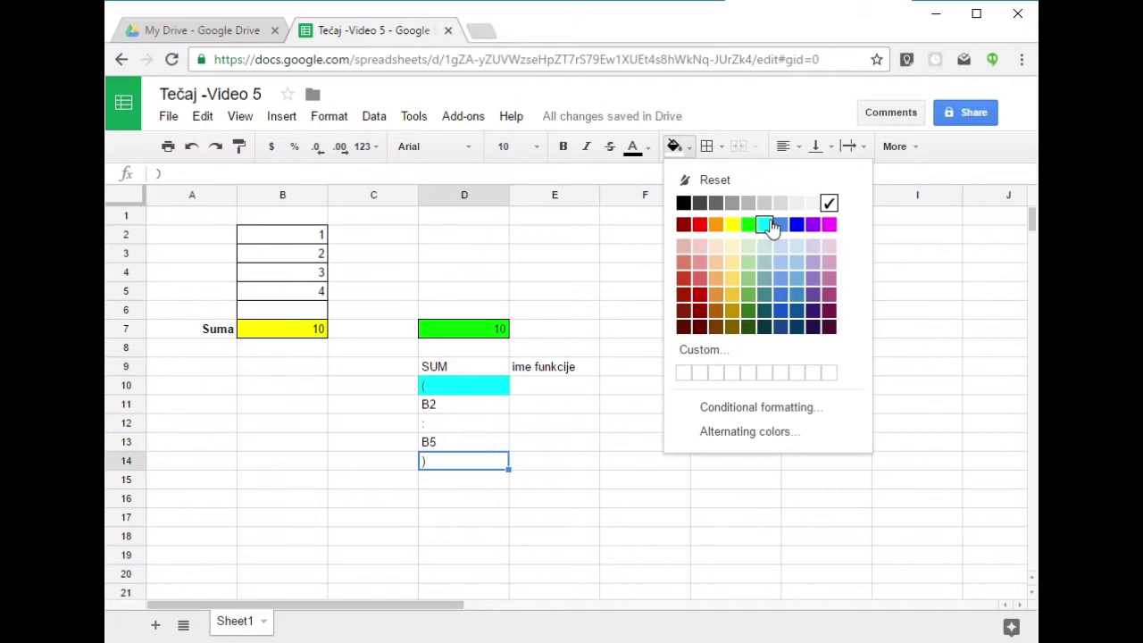
left_click(761, 224)
- Fill the B2, colon and B5 cells D11–D13 light magenta
left_click_drag(476, 408, 472, 441)
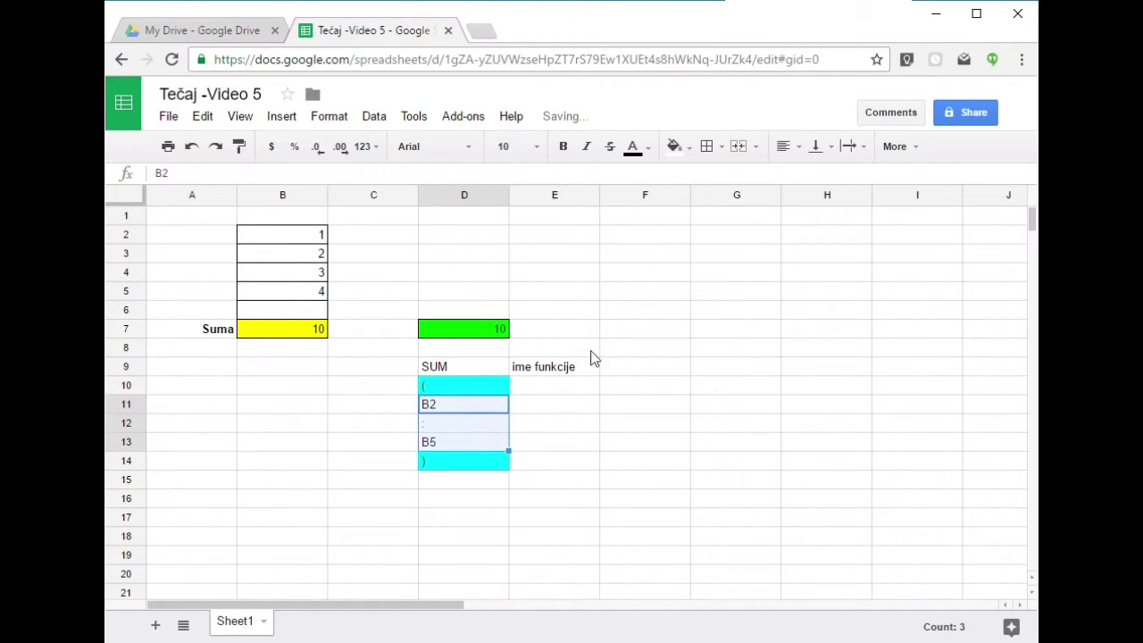
left_click(464, 386)
left_click(455, 461)
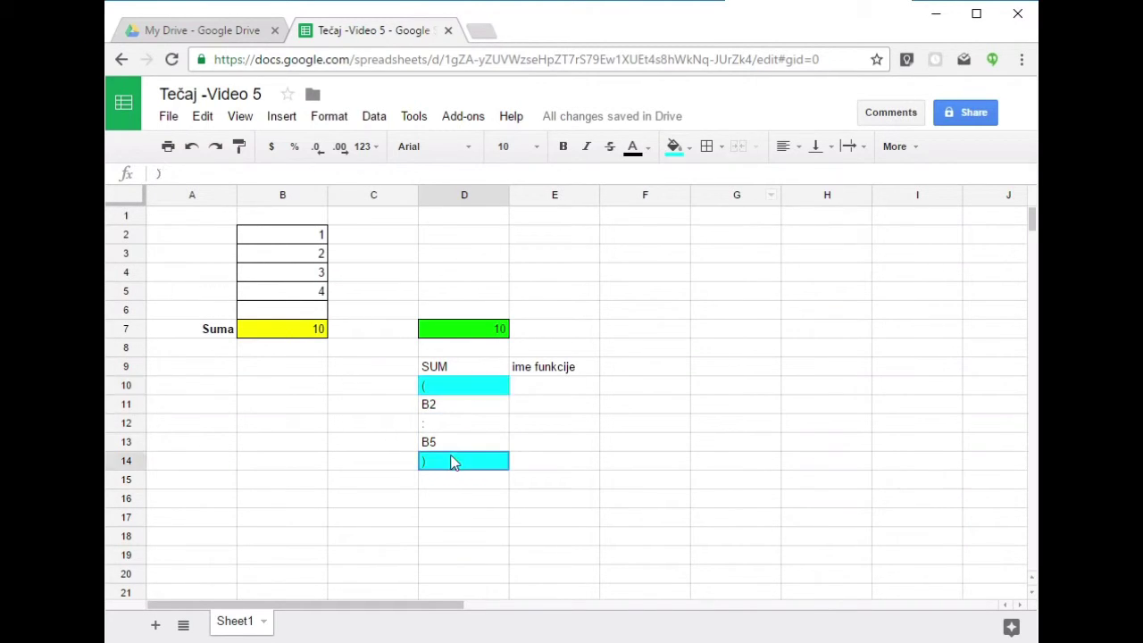
left_click_drag(467, 408, 462, 444)
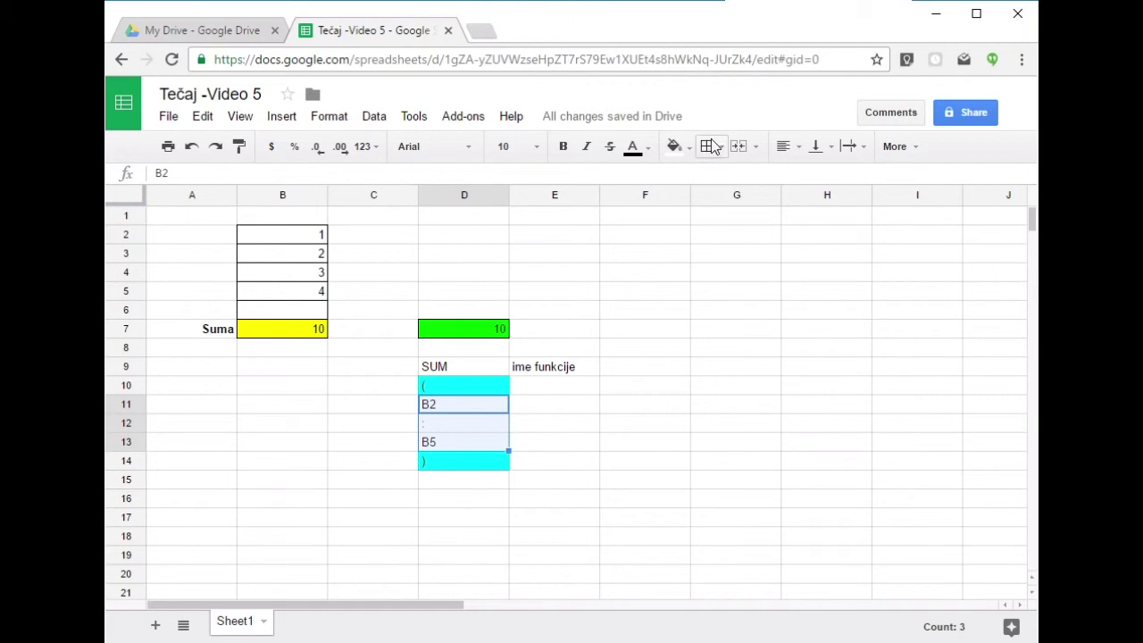
left_click(675, 147)
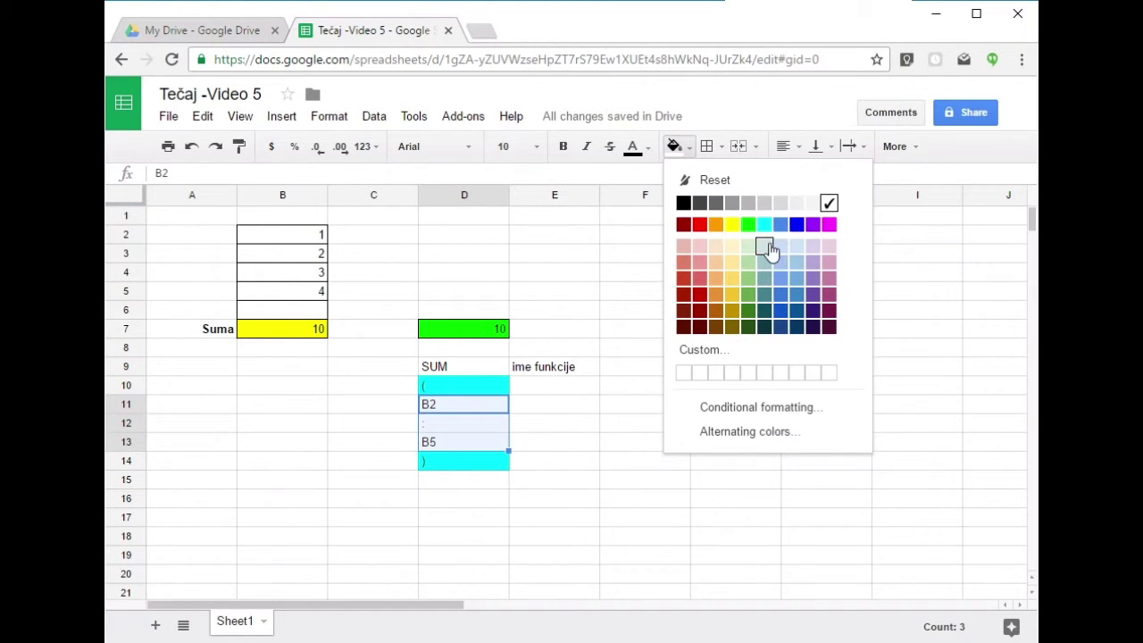
left_click(829, 261)
left_click(581, 402)
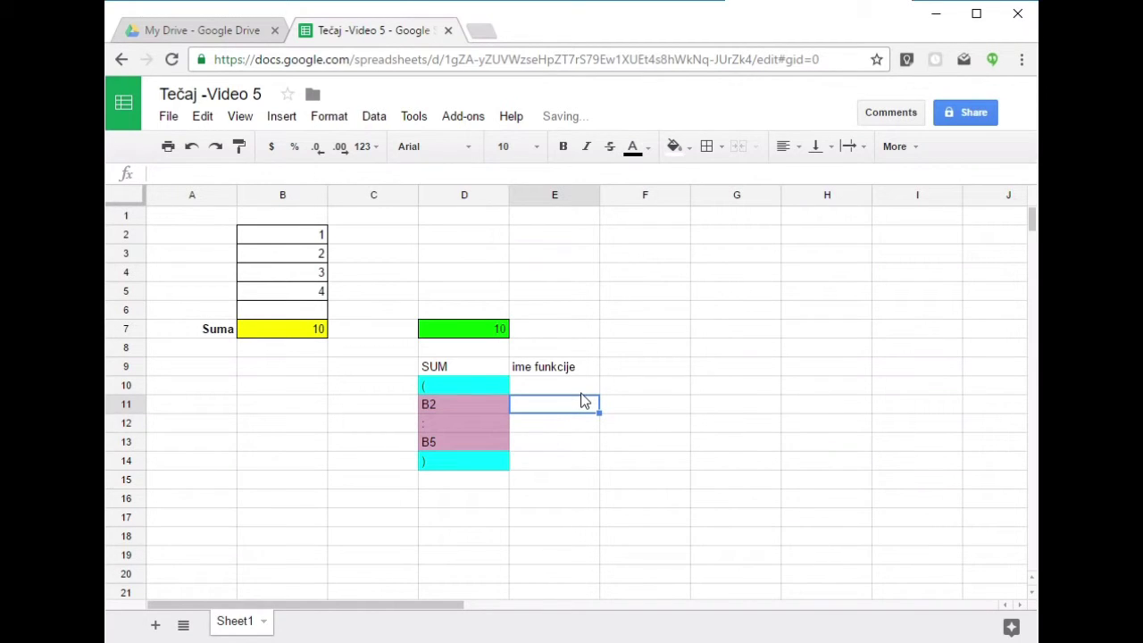
- Fill the SUM function-name cell D9 yellow
key("Left")
key("Left")
key("Up")
key("Up")
key("Right")
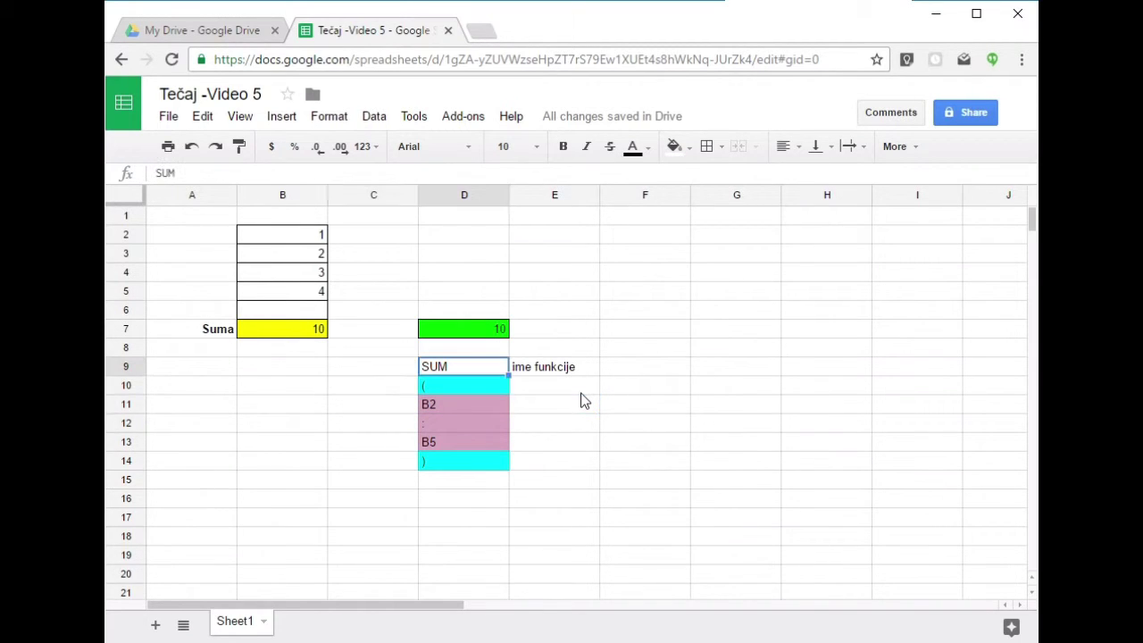
left_click(675, 146)
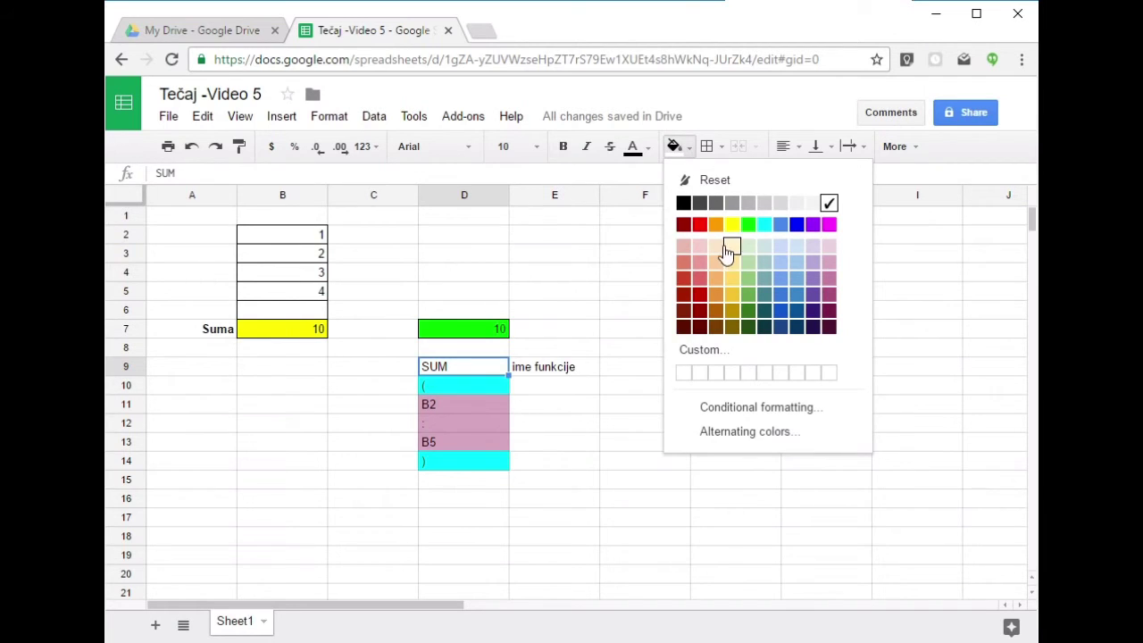
left_click(737, 229)
left_click(581, 393)
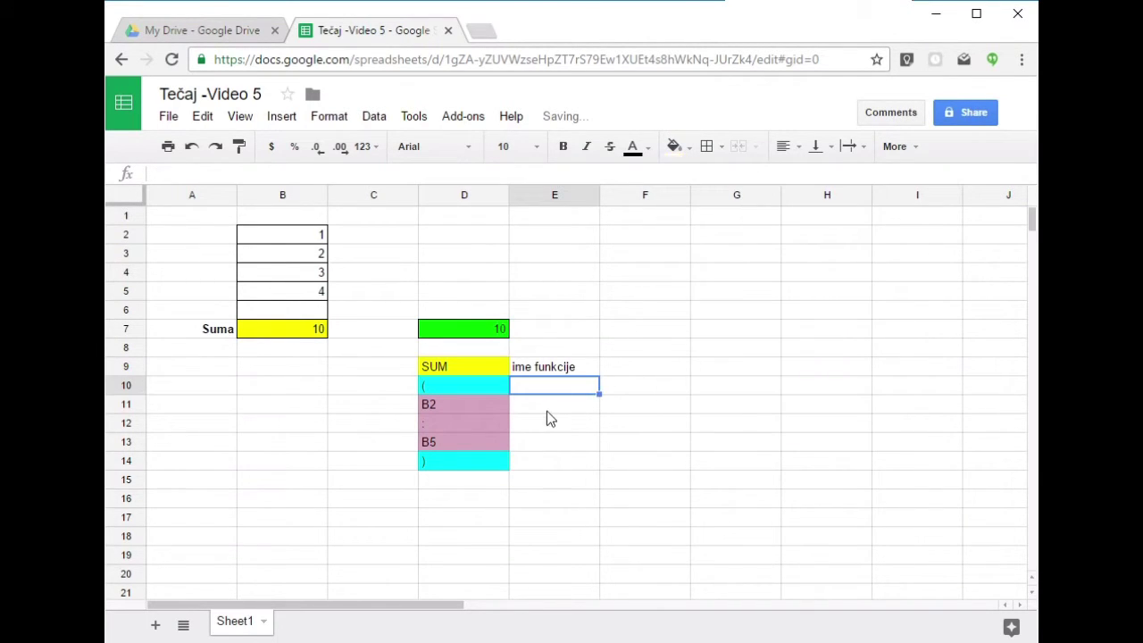
- Type the note 'parametri funkcije' in E11, correcting its last letter
left_click(548, 411)
type("pa")
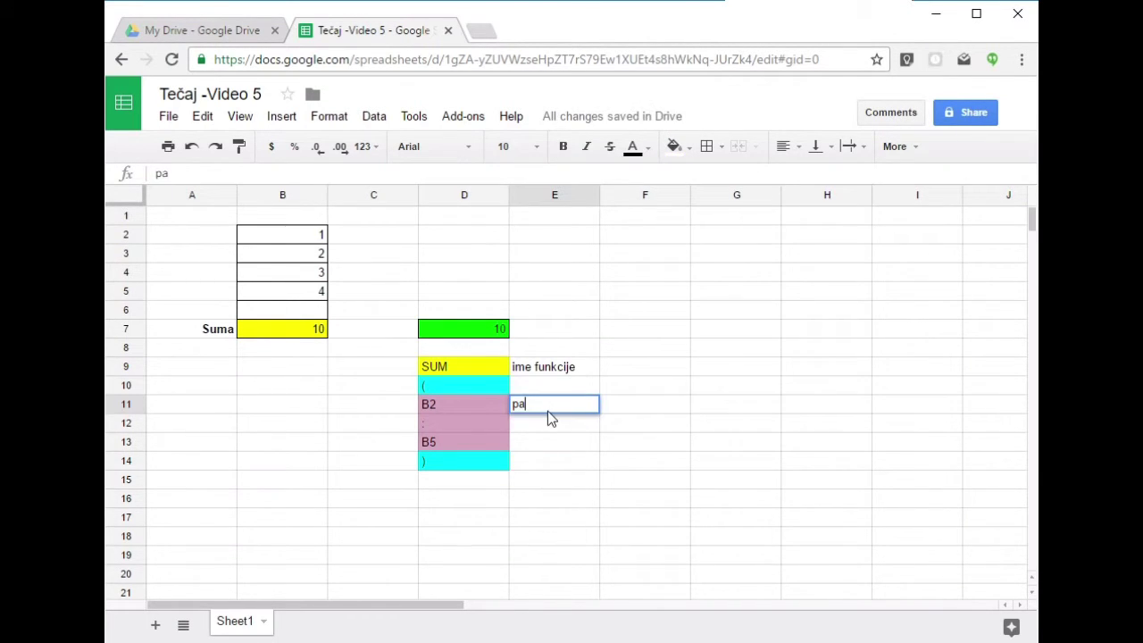
type("rametri funkcijw")
key("Return")
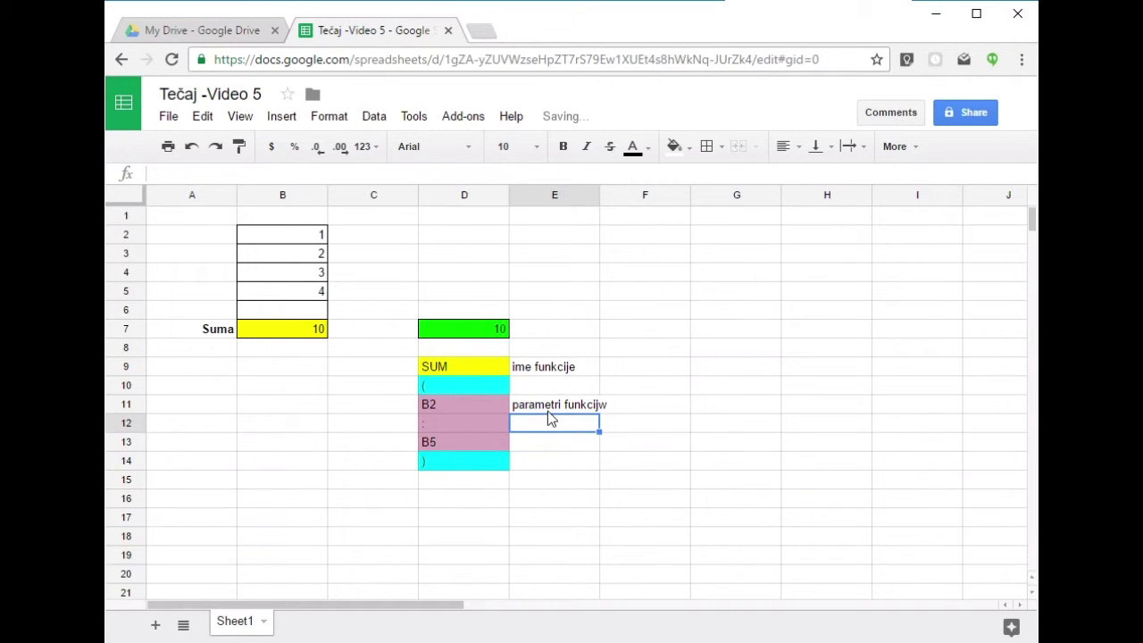
left_click(547, 410)
key("Return")
key("BackSpace")
type("e")
key("Return")
- Review the SUM, B2 and B5 cells, then delete the E11 note
left_click_drag(478, 406, 475, 443)
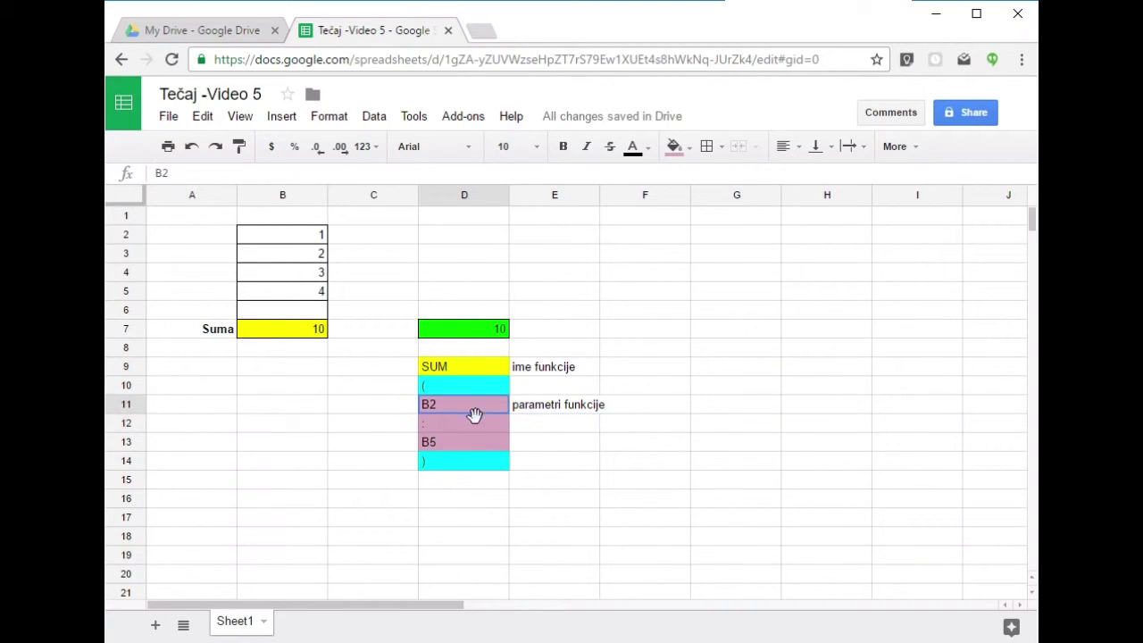
left_click(530, 441)
left_click(450, 363)
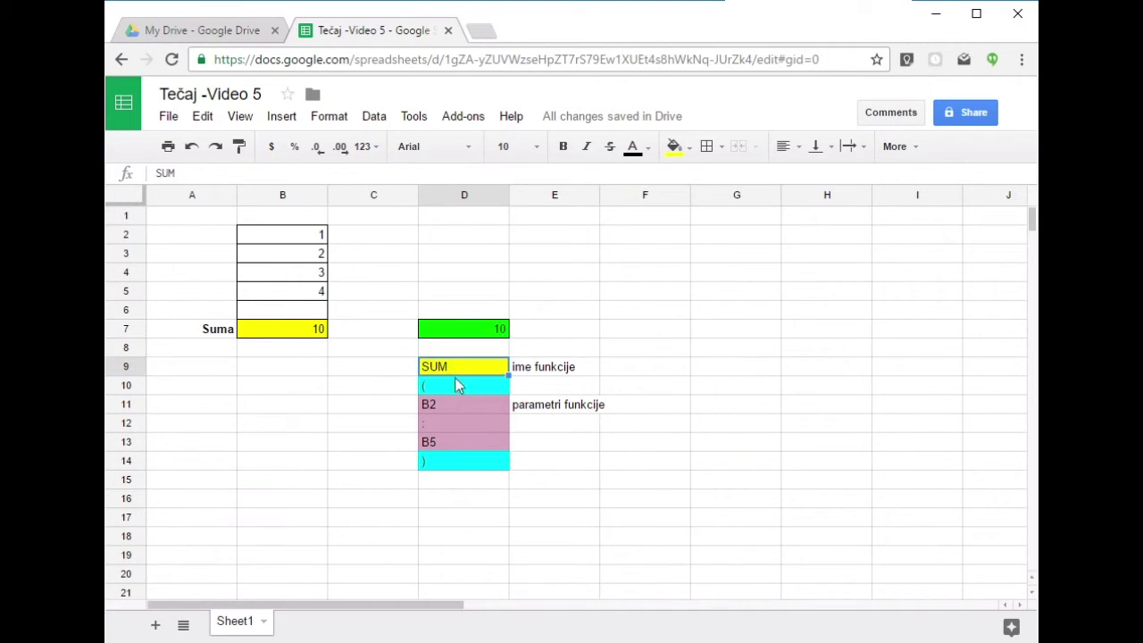
left_click(440, 402)
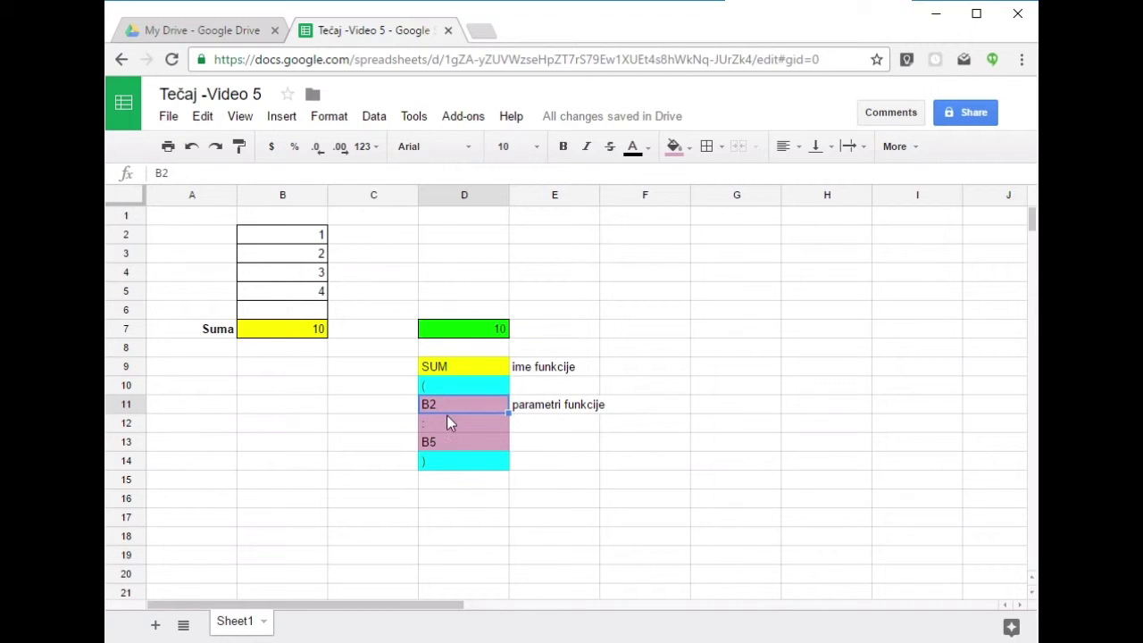
left_click(444, 439)
left_click(535, 406)
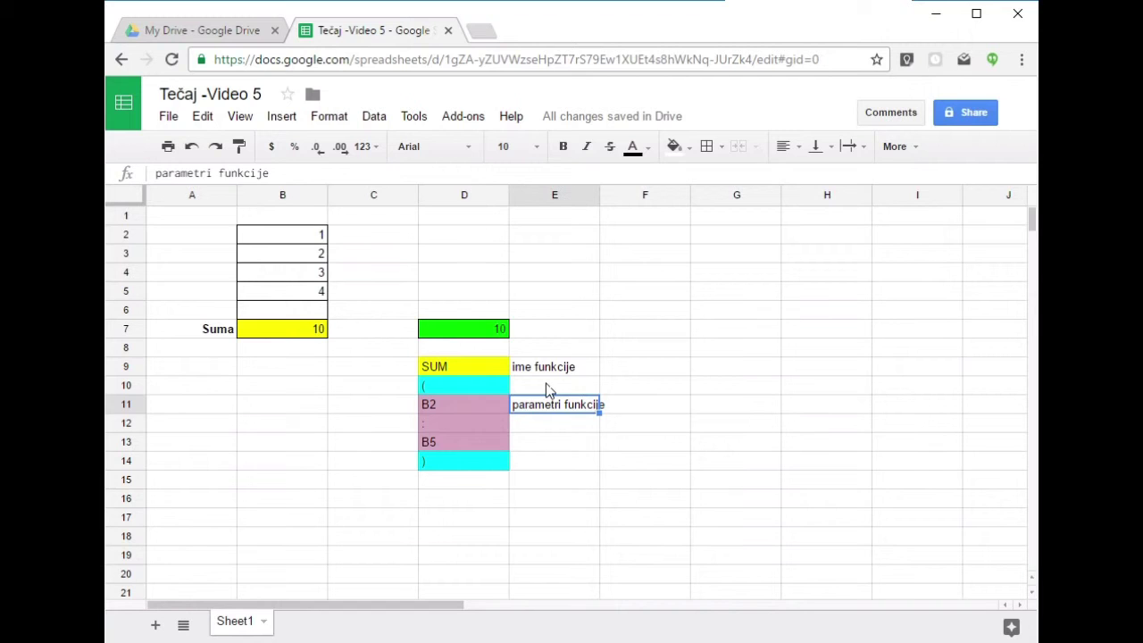
key("Delete")
key("Down")
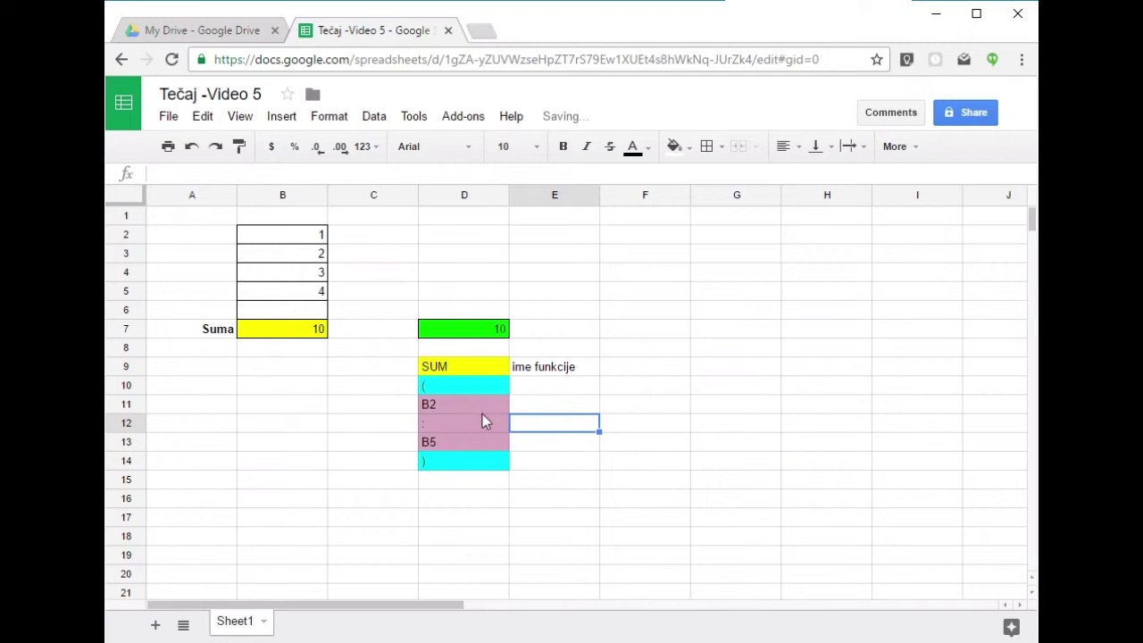
- Fill the colon cell D12 blue, then change its fill to yellow
left_click(482, 420)
left_click(676, 148)
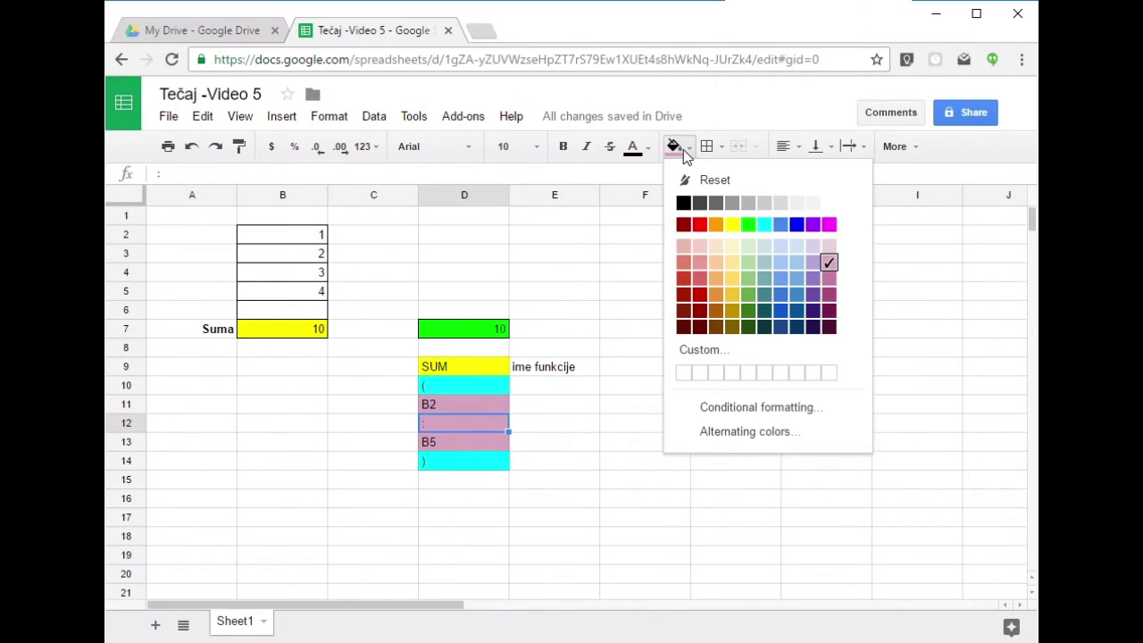
left_click(797, 224)
left_click(678, 153)
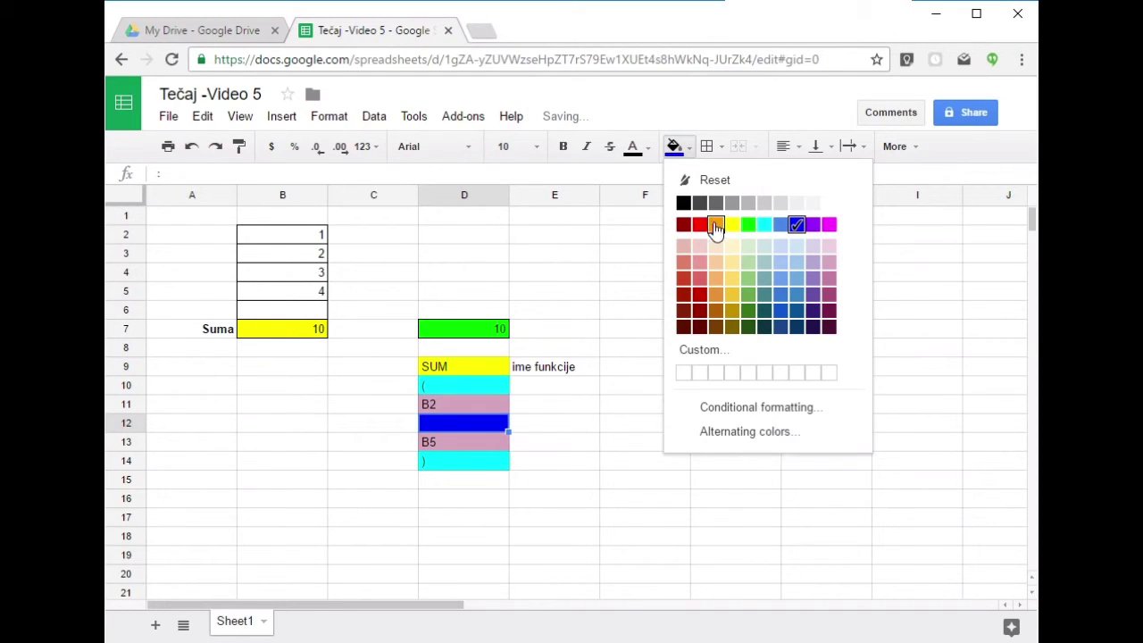
left_click(729, 226)
left_click(551, 427)
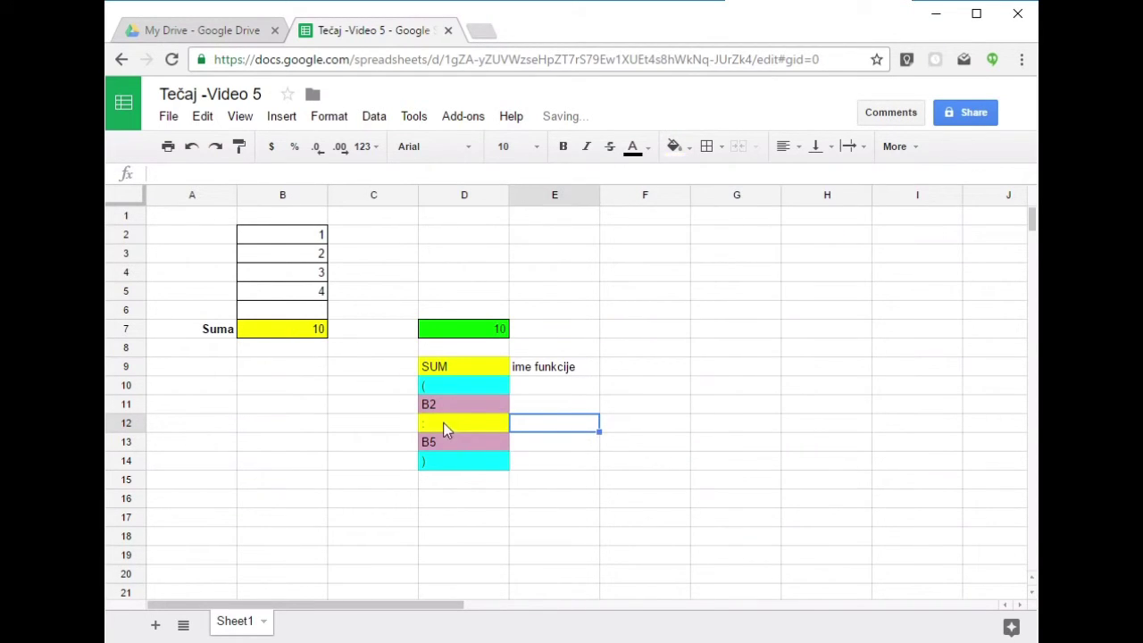
left_click(451, 423)
- Enter the range text B2:B in E11, then clear it again
left_click(463, 408)
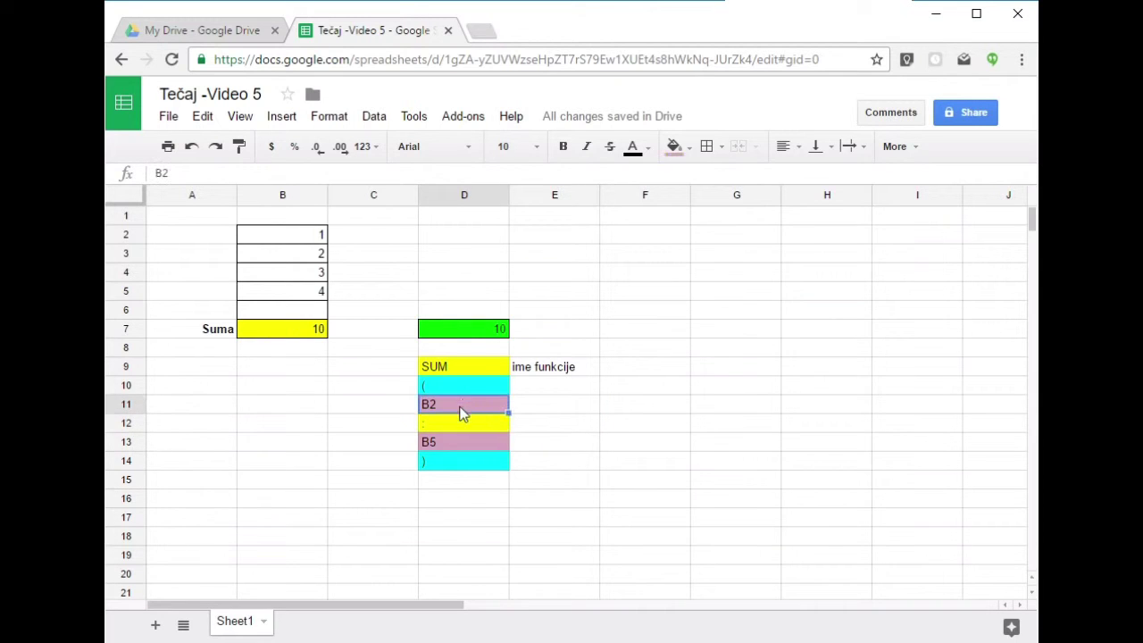
left_click(577, 399)
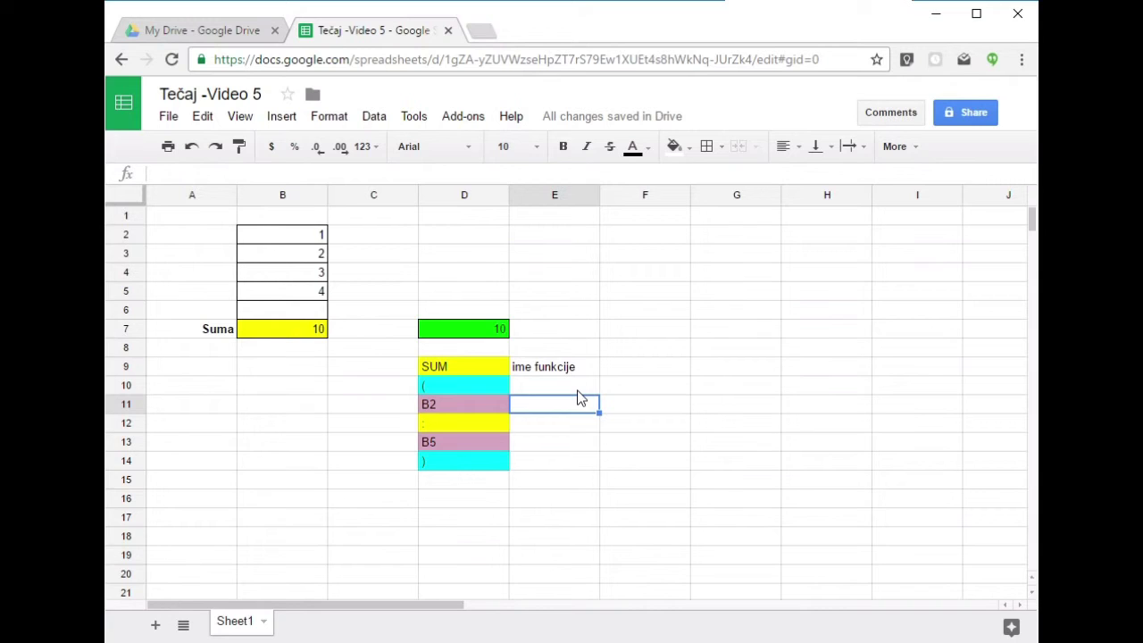
type("B2:")
type("B5")
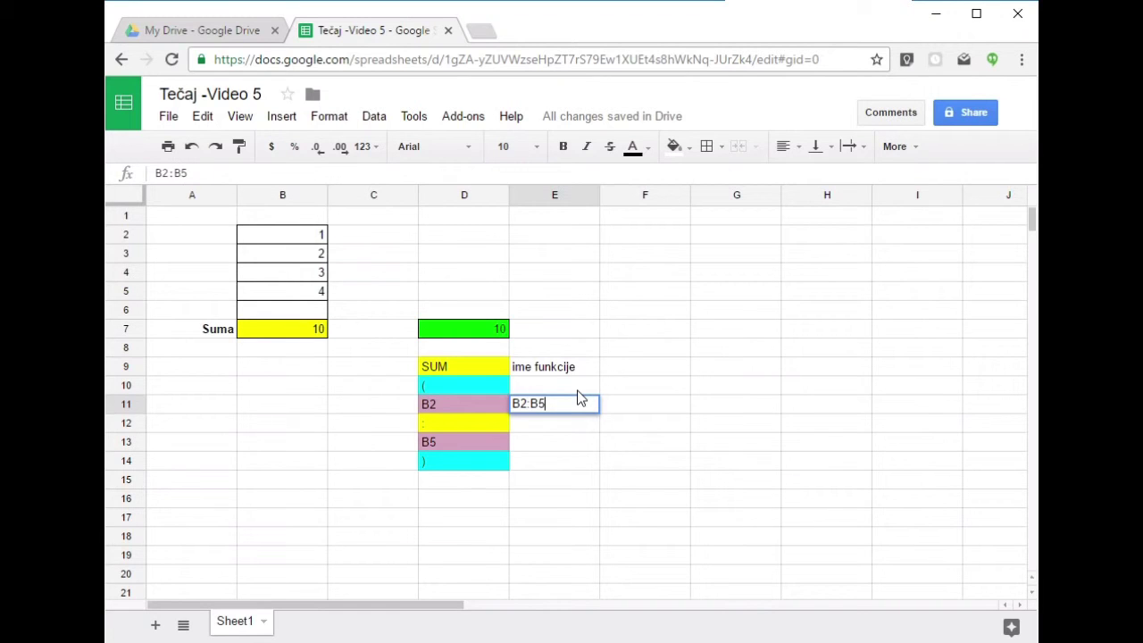
key("Return")
left_click(578, 399)
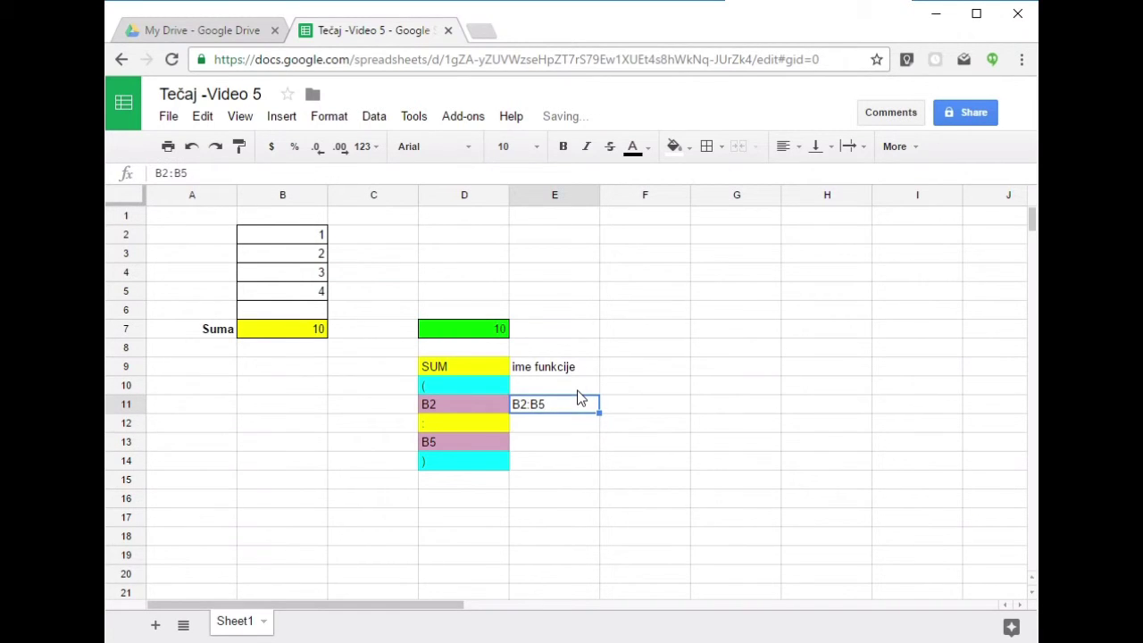
key("Delete")
- Delete the 'ime funkcije' label from E9
left_click(487, 330)
left_click(577, 333)
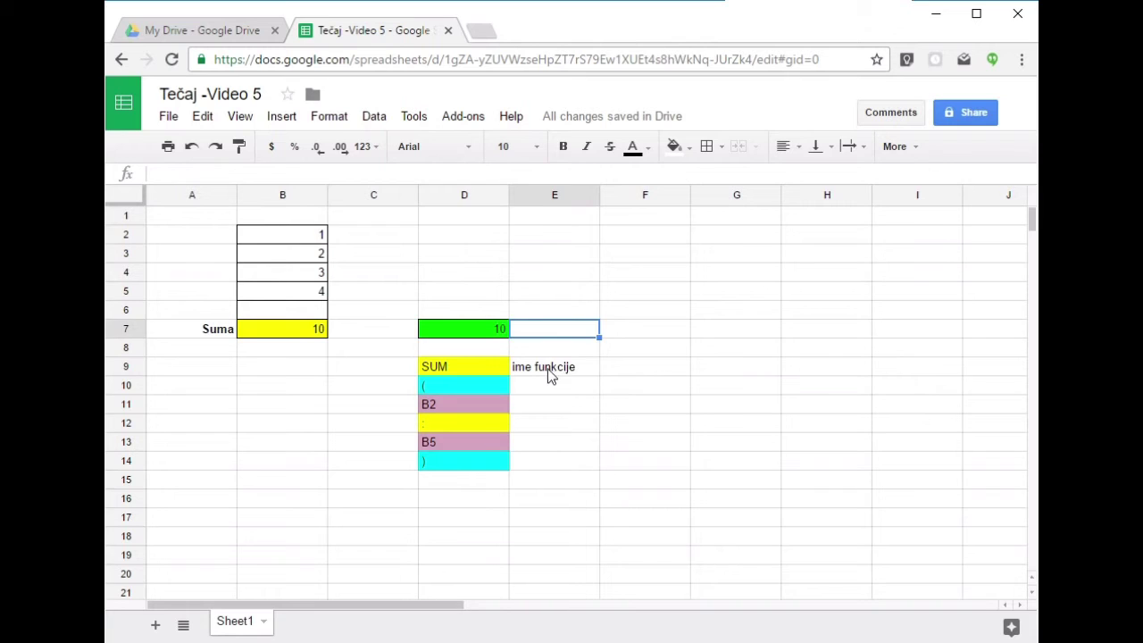
left_click(548, 368)
key("Delete")
- Enter =SUM(B1,B2,B3,B4) in E7, giving 6
left_click(569, 334)
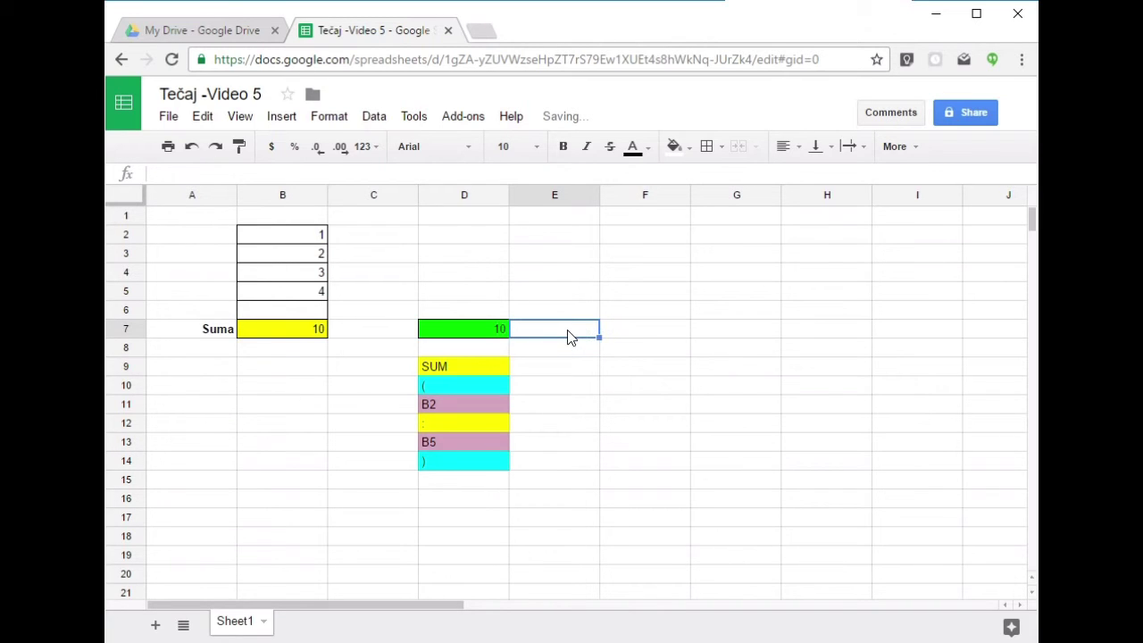
type("=SUM")
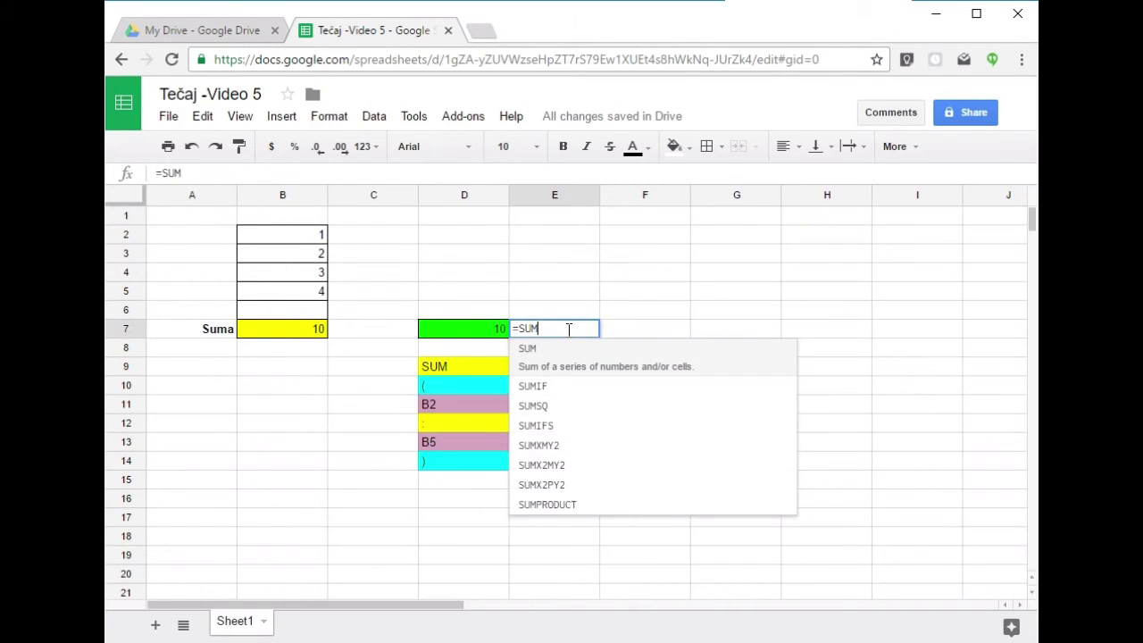
type("(")
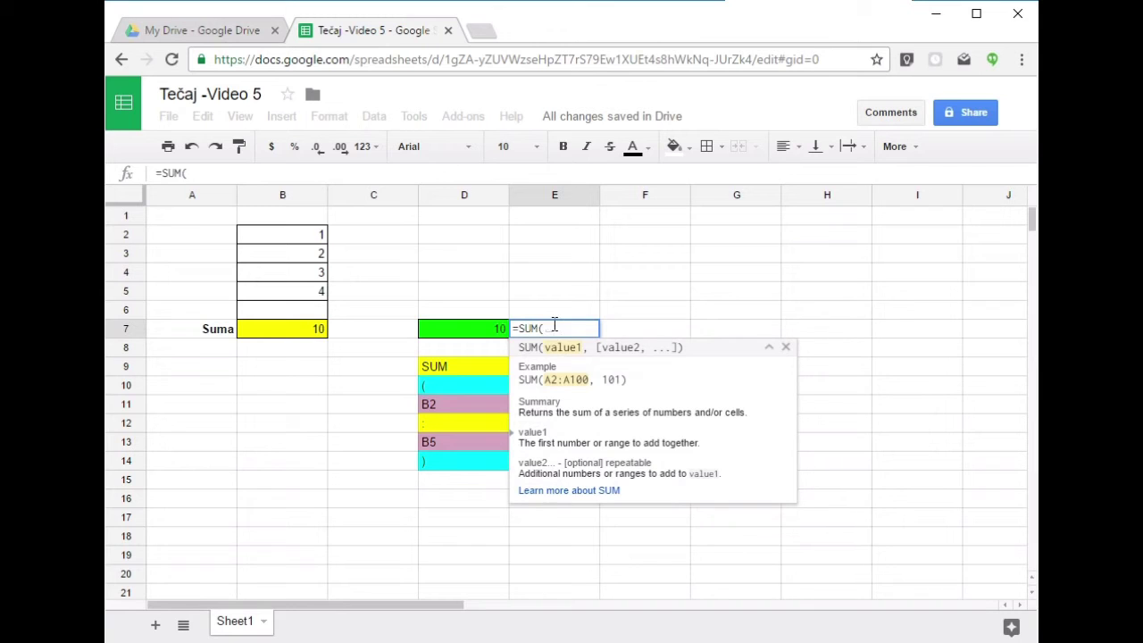
type("B1,B")
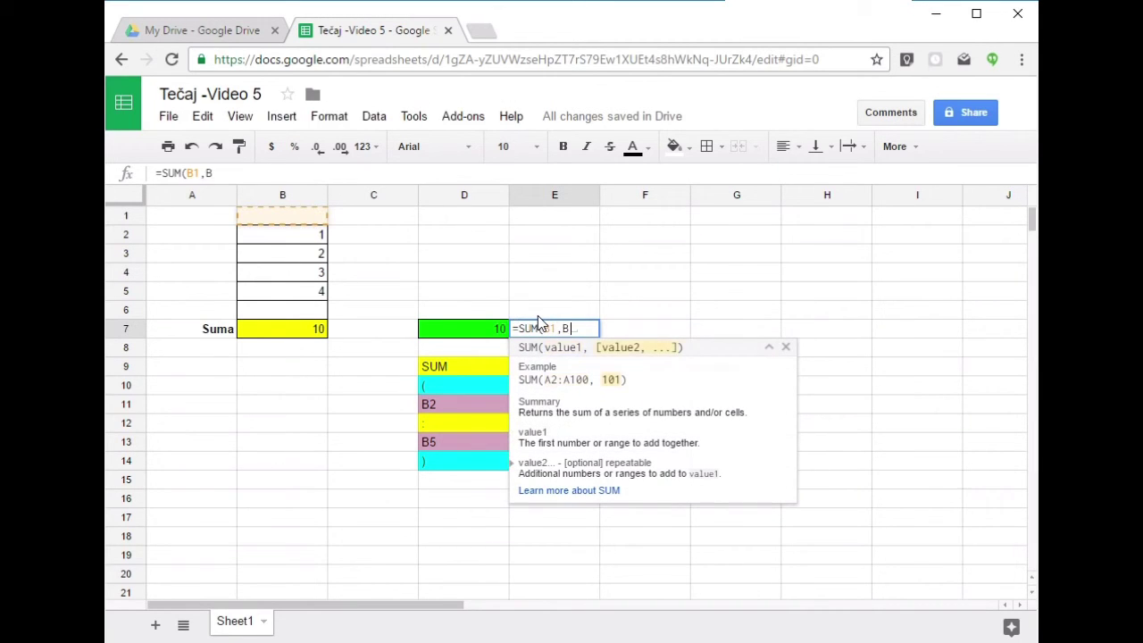
type("2,B3,B4)")
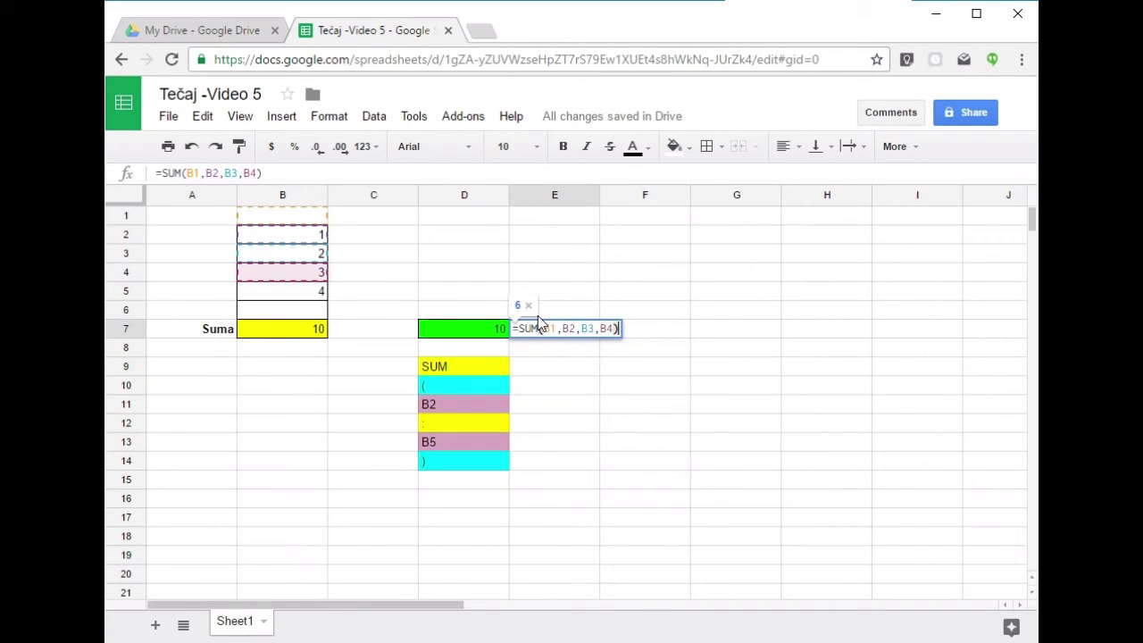
key("Return")
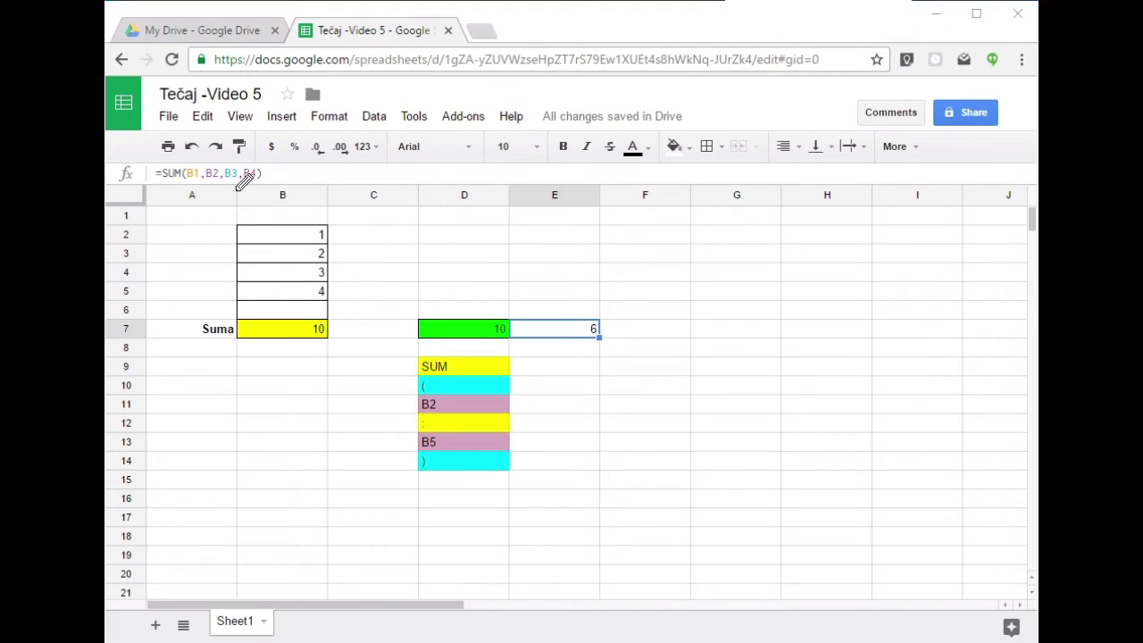
left_click_drag(141, 163, 179, 143)
left_click_drag(302, 313, 313, 308)
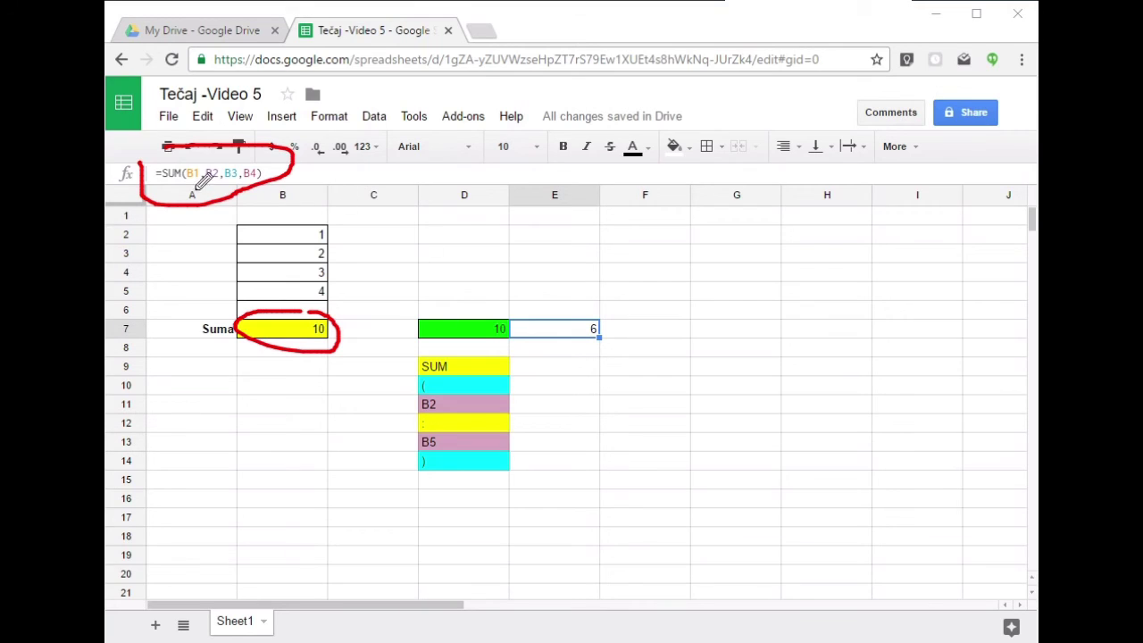
key("Escape")
left_click(475, 367)
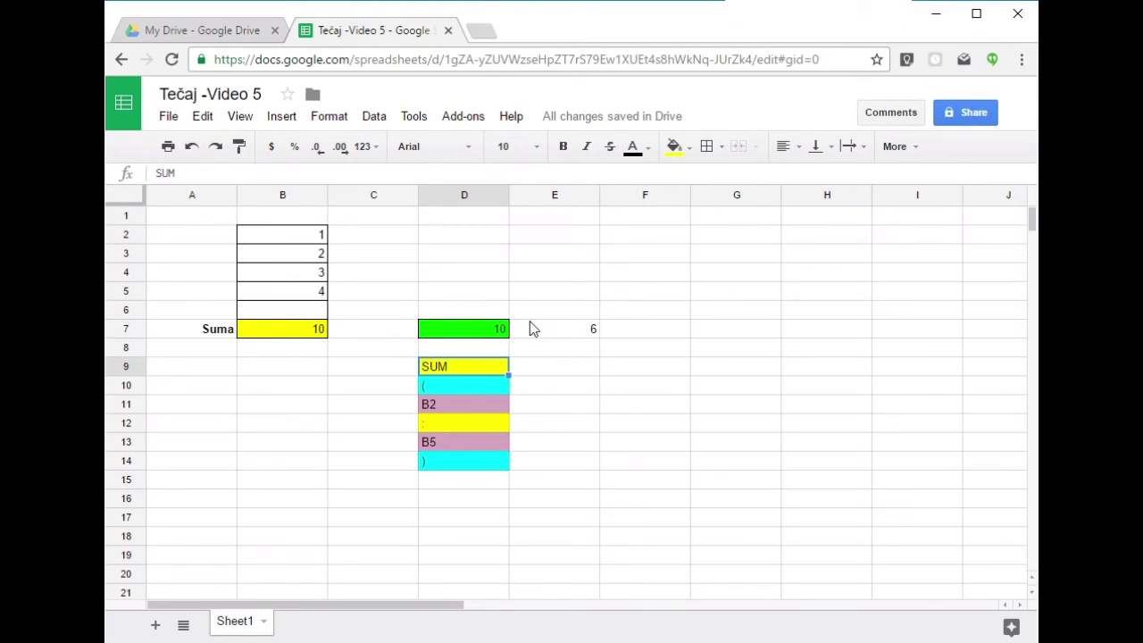
key("ctrl+2")
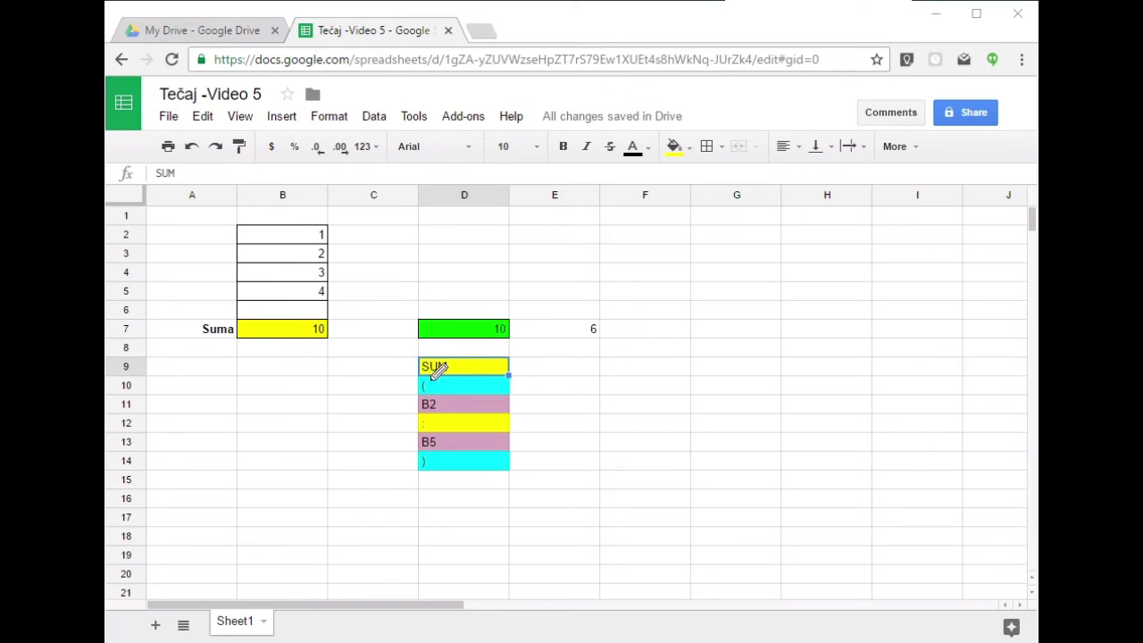
mouse_move(419, 393)
left_mouse_down()
mouse_move(402, 395)
mouse_move(407, 449)
left_mouse_up()
left_click(482, 330)
left_click_drag(169, 148, 170, 175)
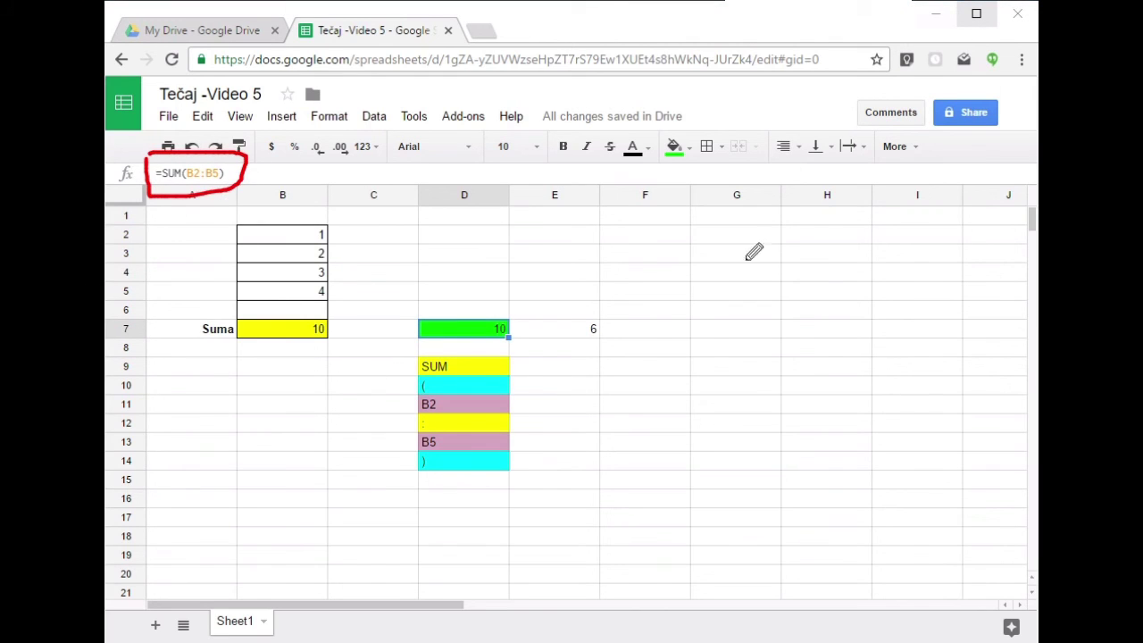